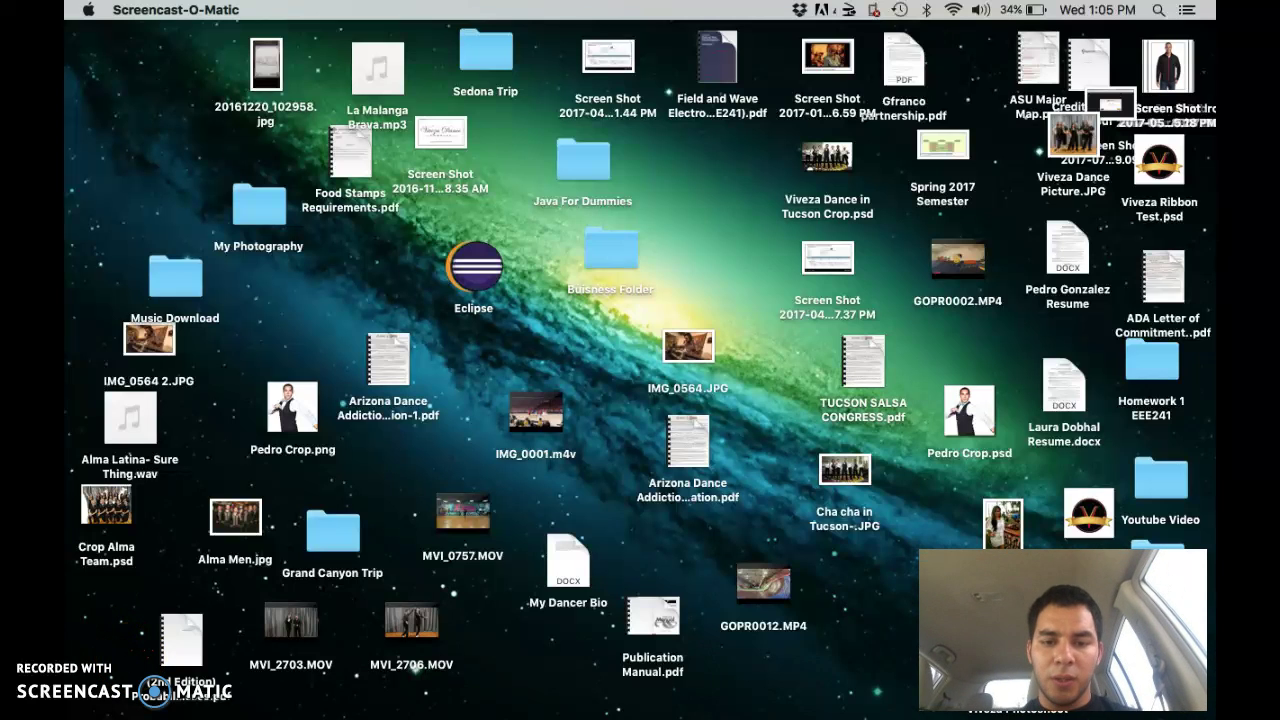
Launch Microsoft Word 2011 from the Dock and wait for the Word Document Gallery.
left_click(713, 700)
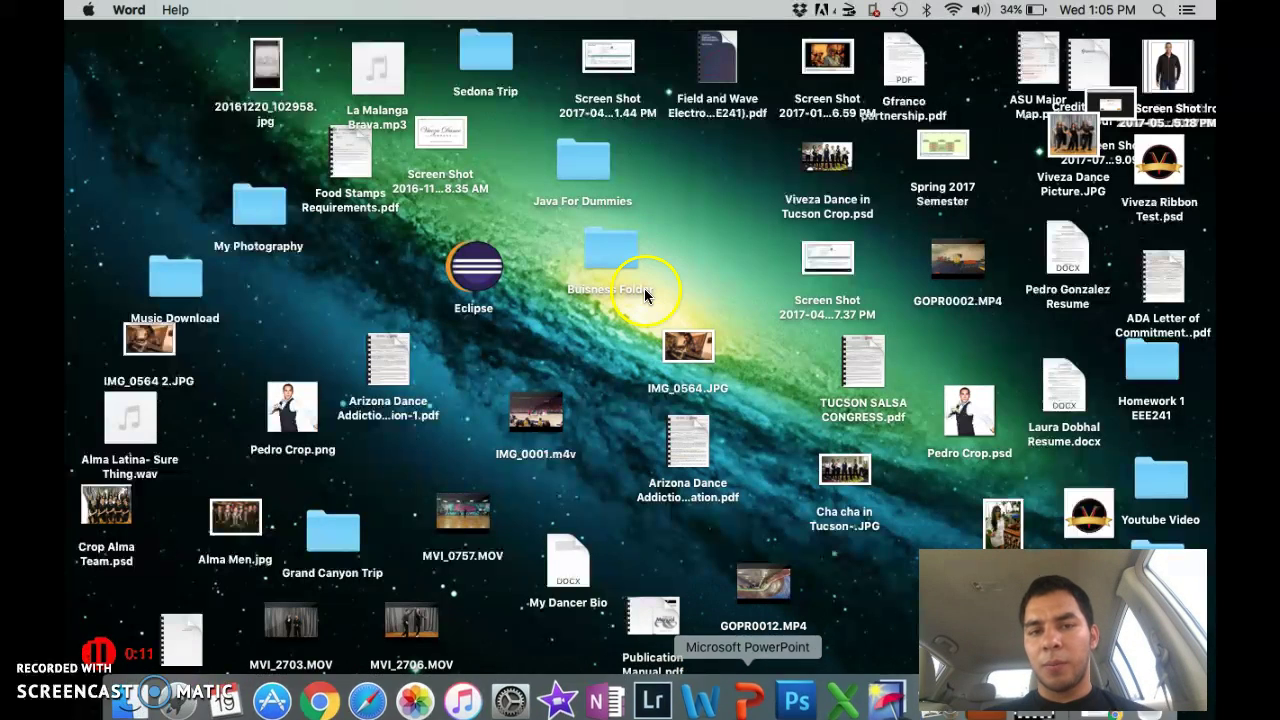
left_click(668, 700)
left_click(586, 716)
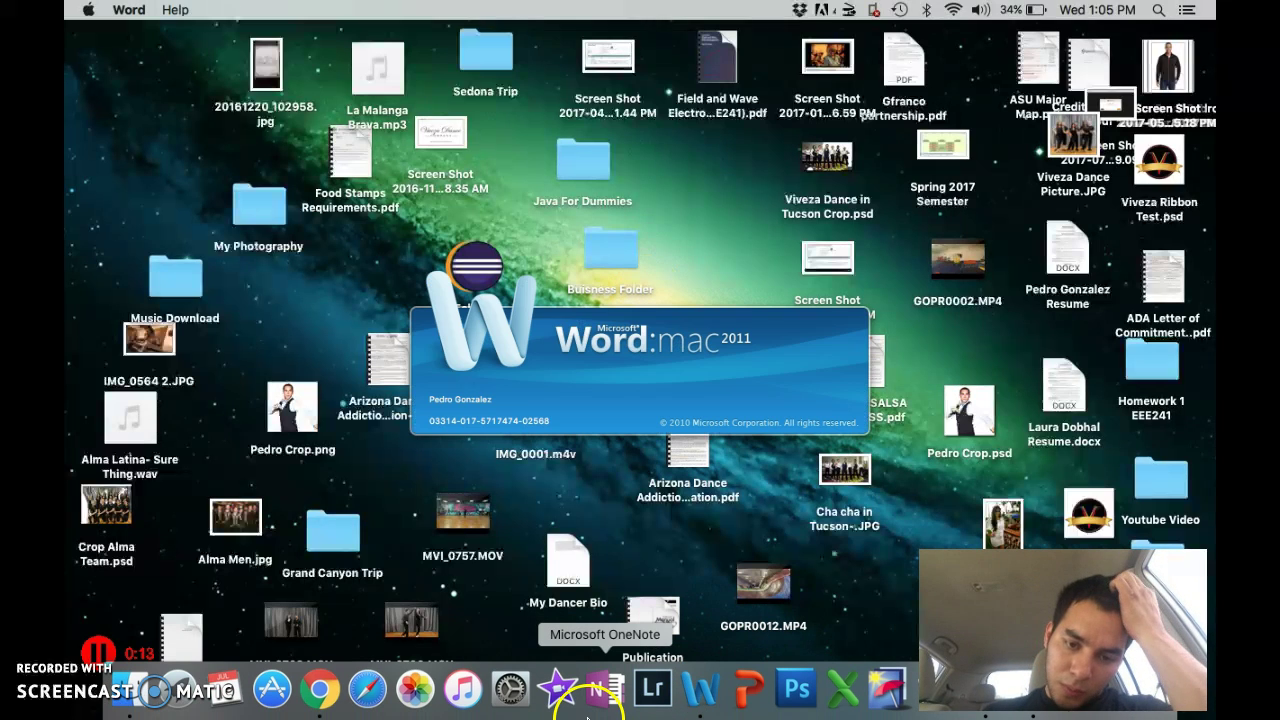
left_click(550, 516)
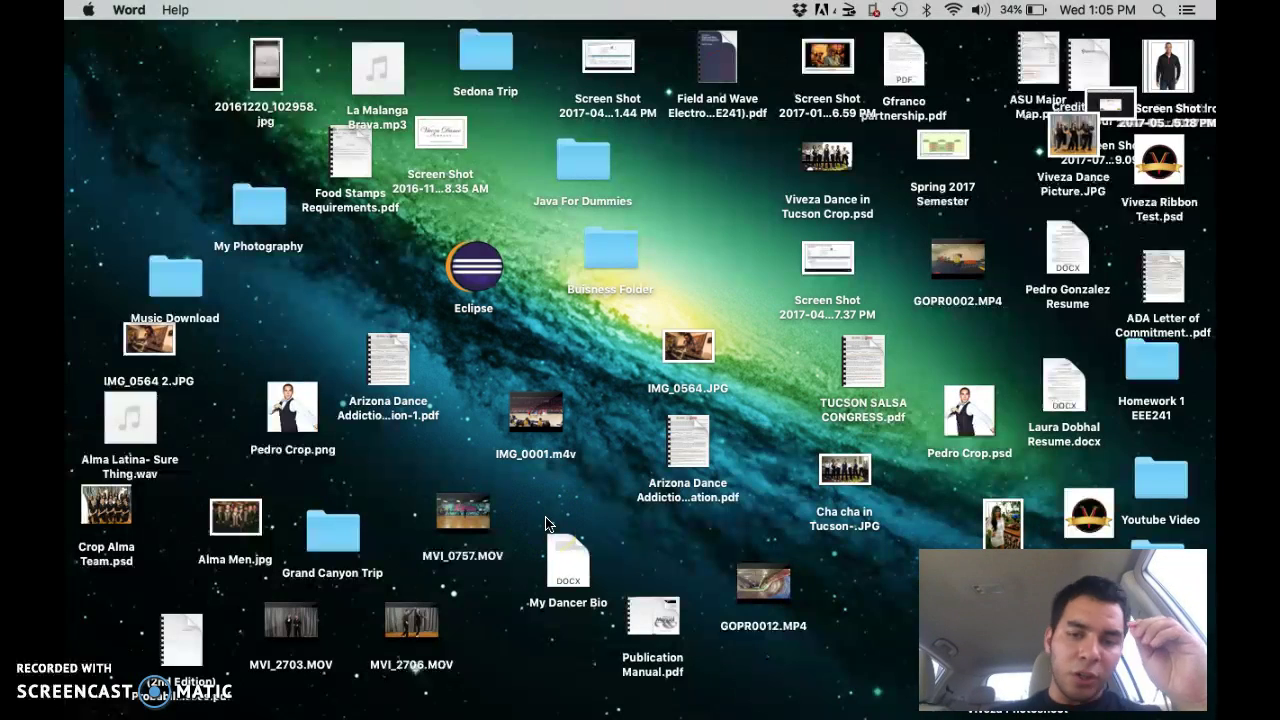
left_click(398, 414)
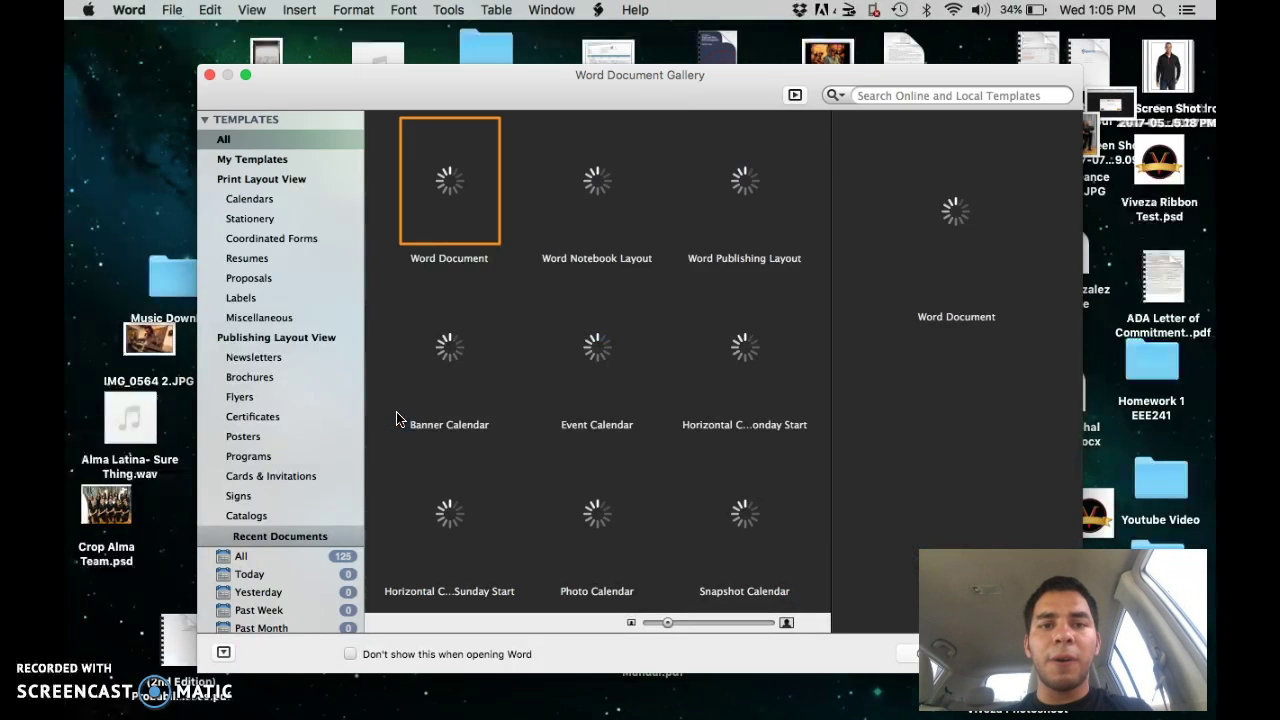
left_click(300, 273)
Create a blank Word document, type 'Hey' on its first line, and choose File > Save As.
double_click(470, 206)
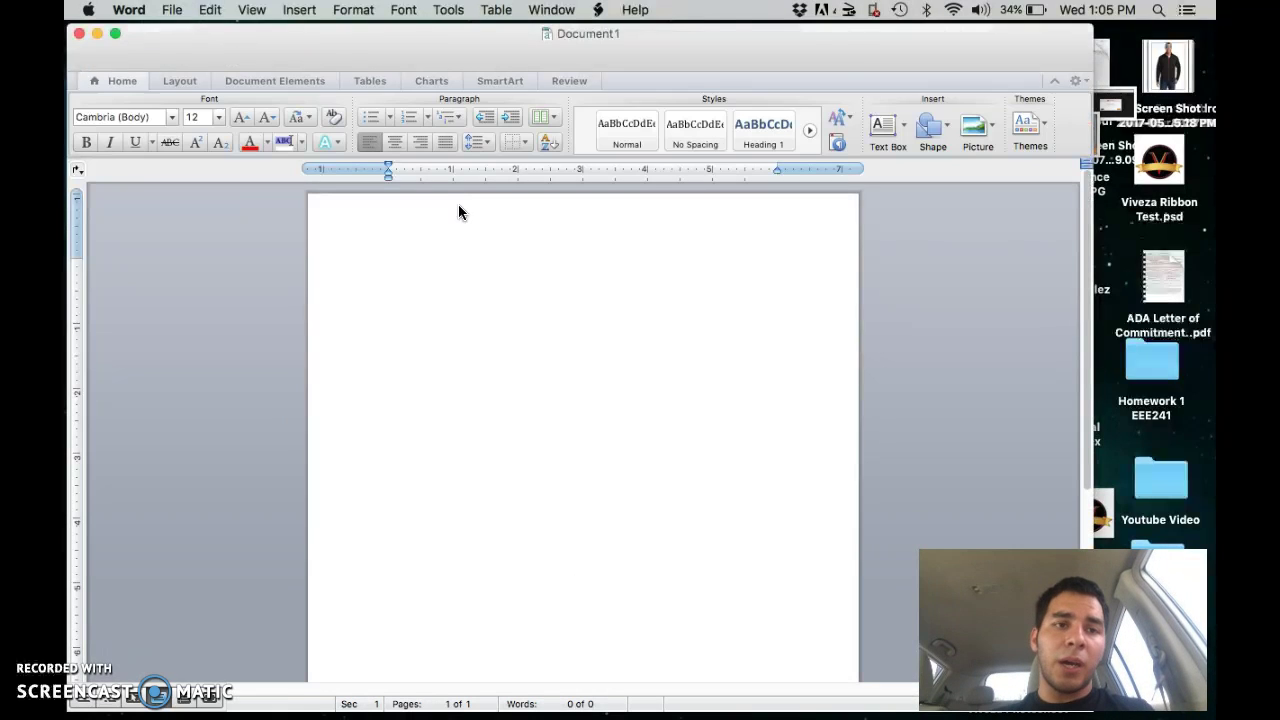
left_click(414, 223)
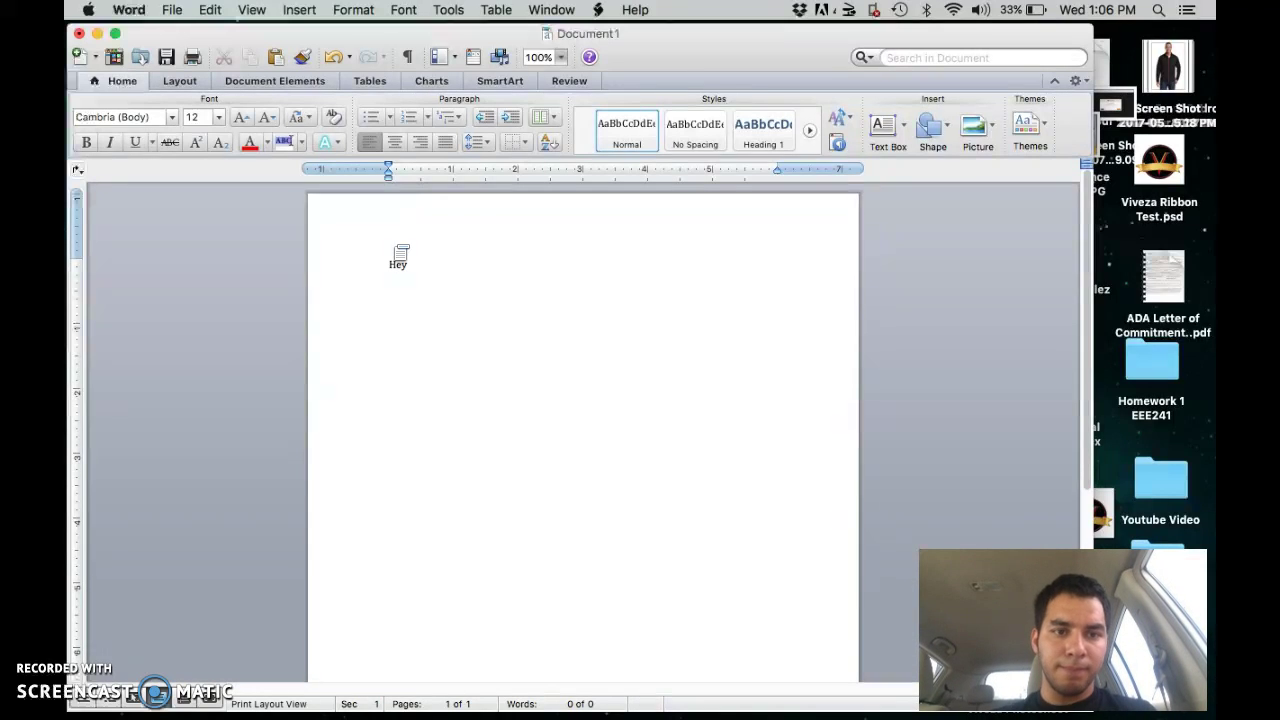
left_click(360, 257)
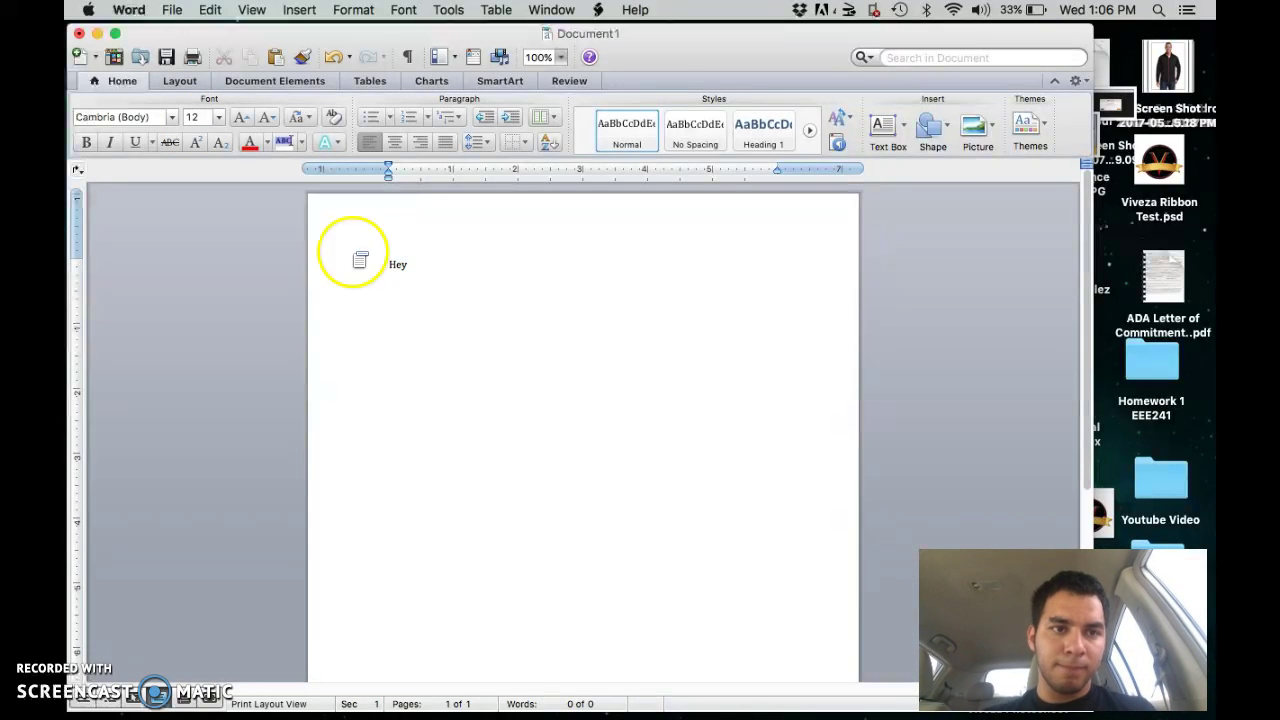
left_click(172, 12)
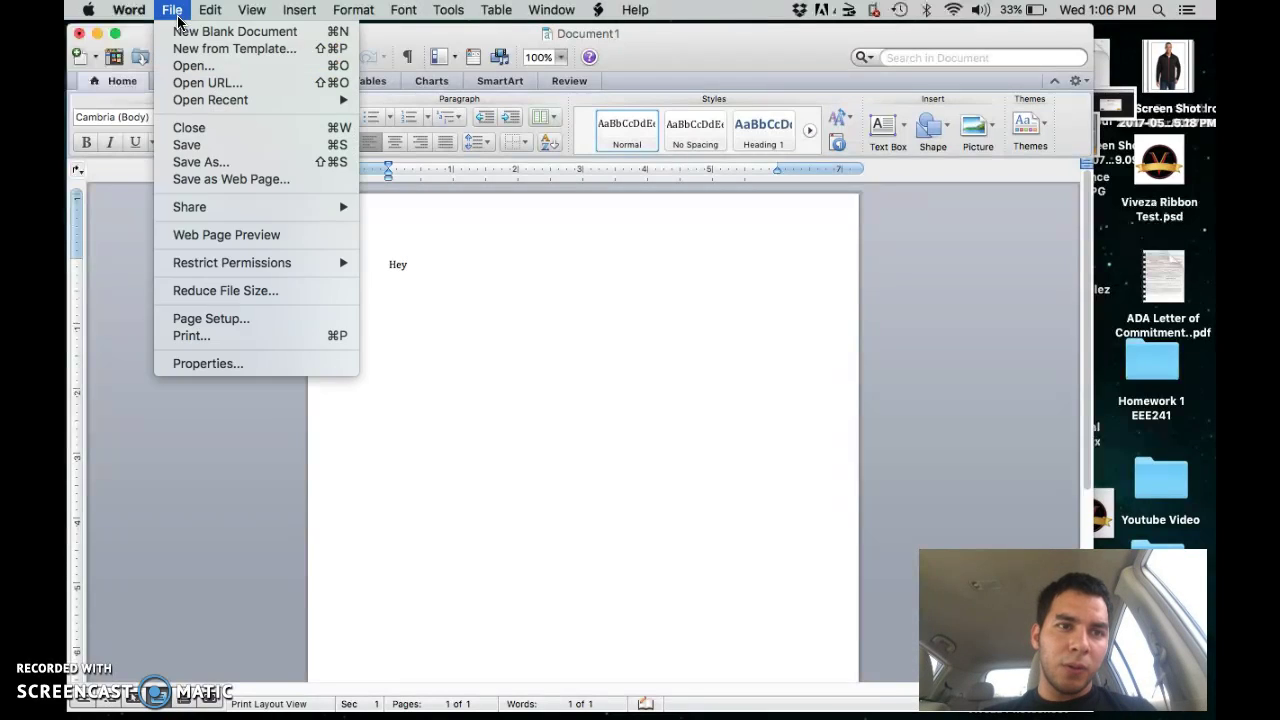
left_click(253, 165)
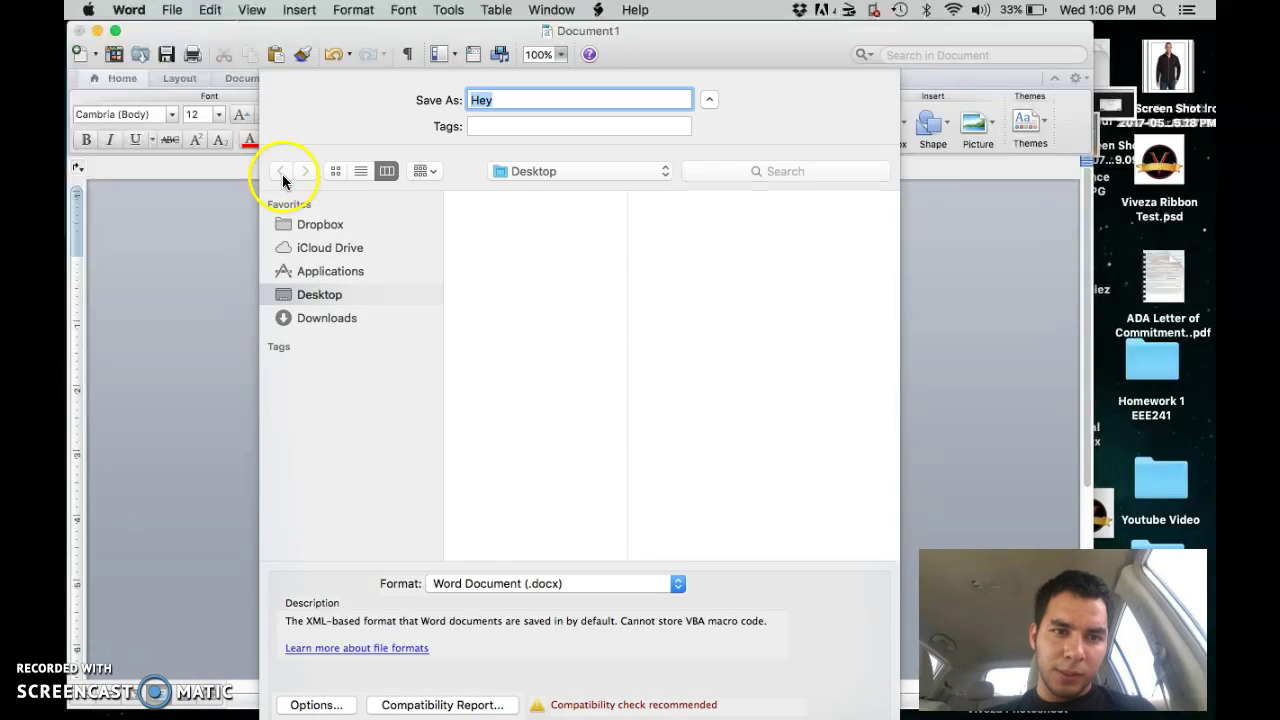
Collapse the save sheet, review the Where locations keeping Documents, then cancel without saving.
left_click(540, 171)
left_click(528, 251)
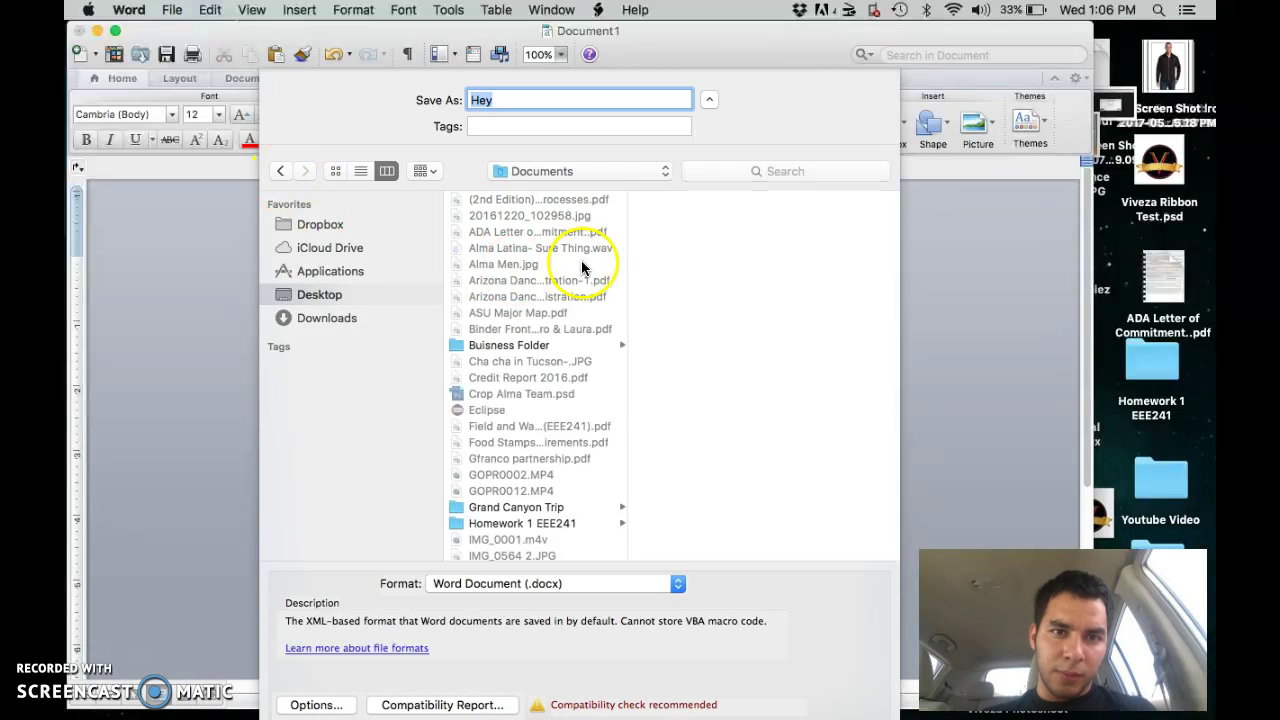
left_click(527, 186)
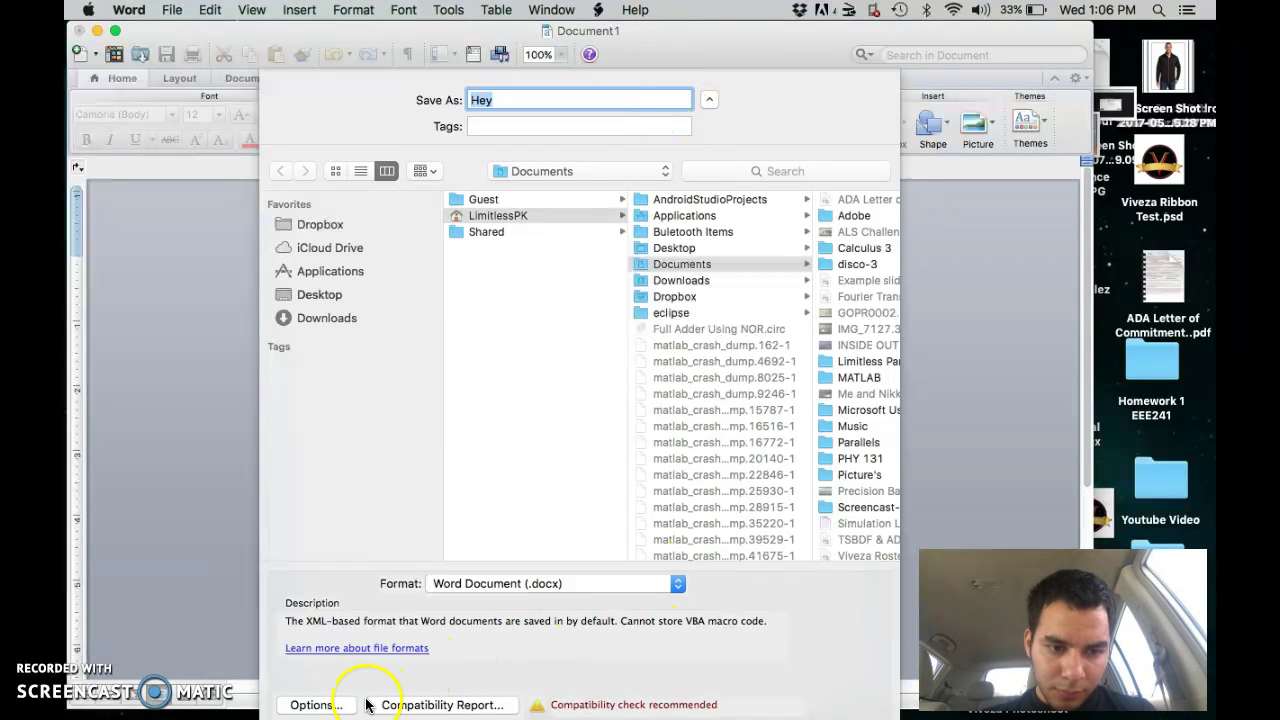
left_click(706, 102)
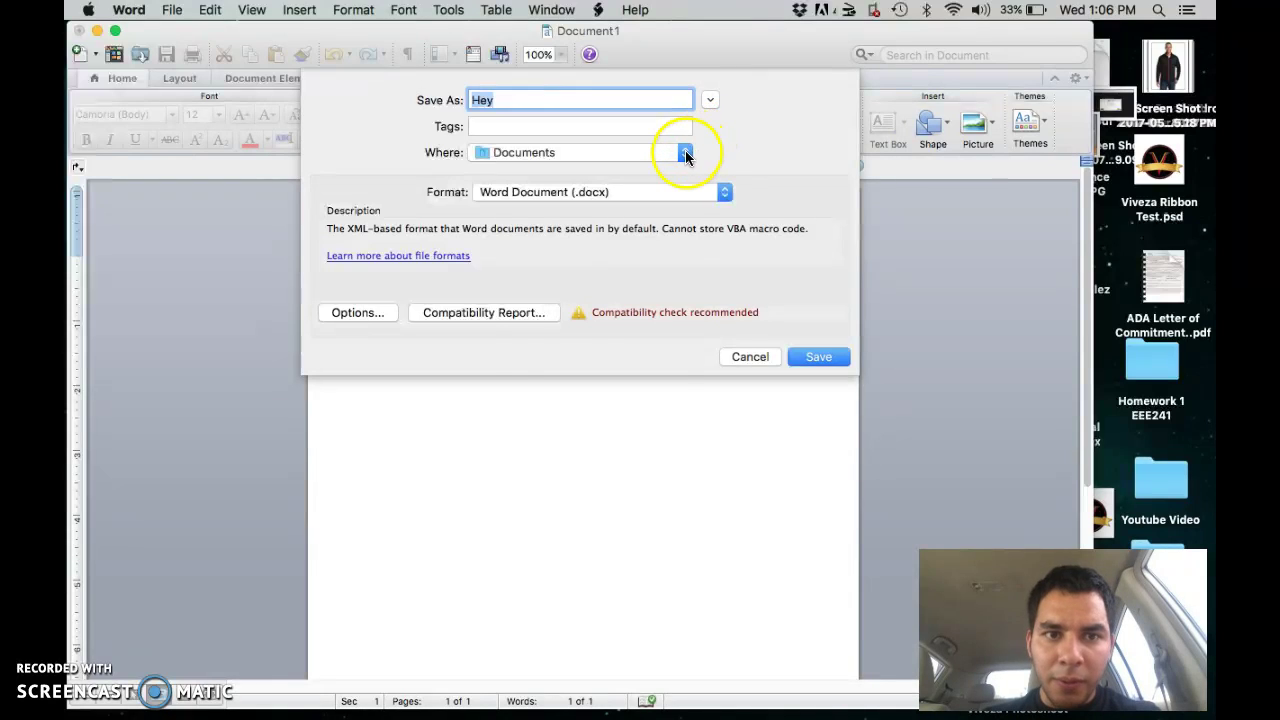
left_click(686, 152)
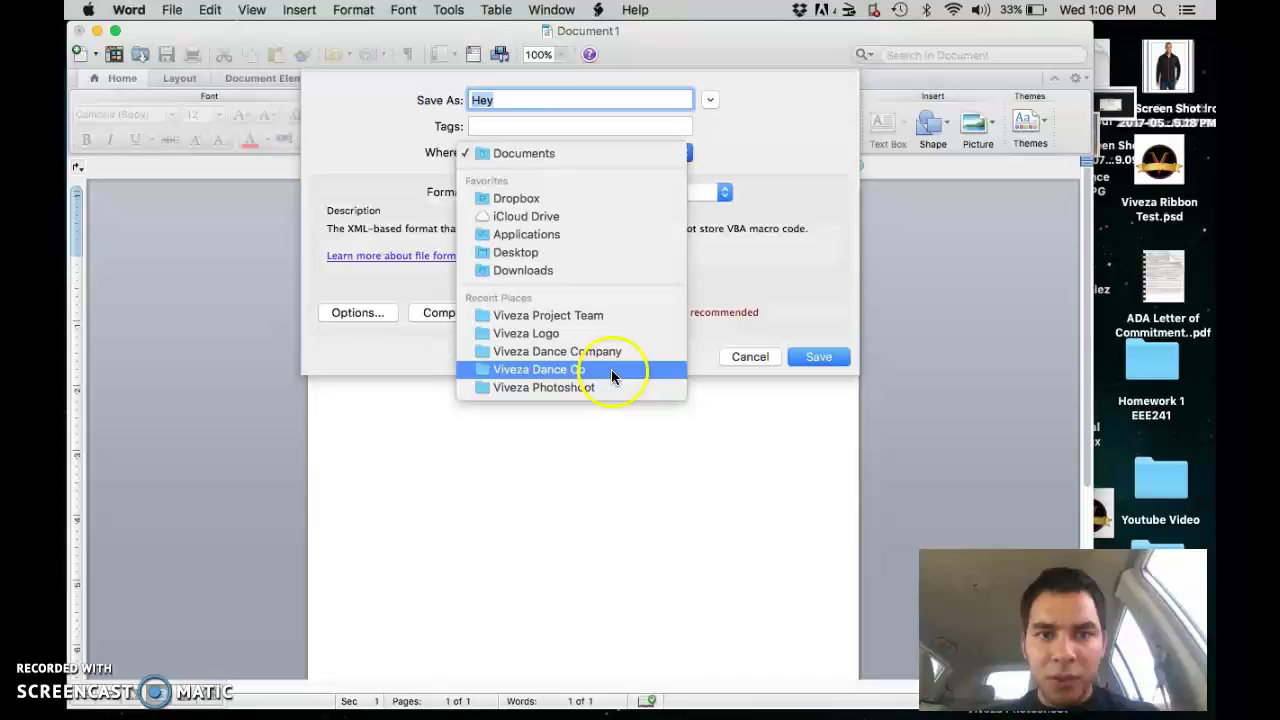
left_click(733, 121)
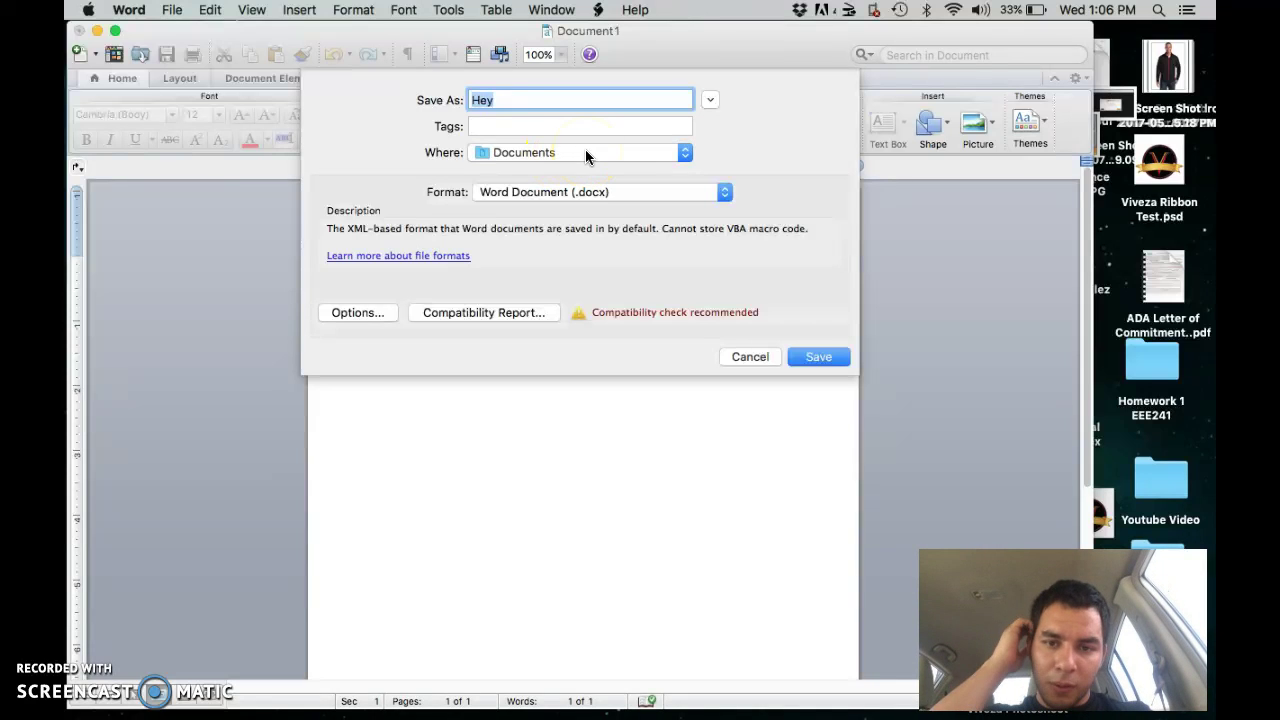
left_click(766, 363)
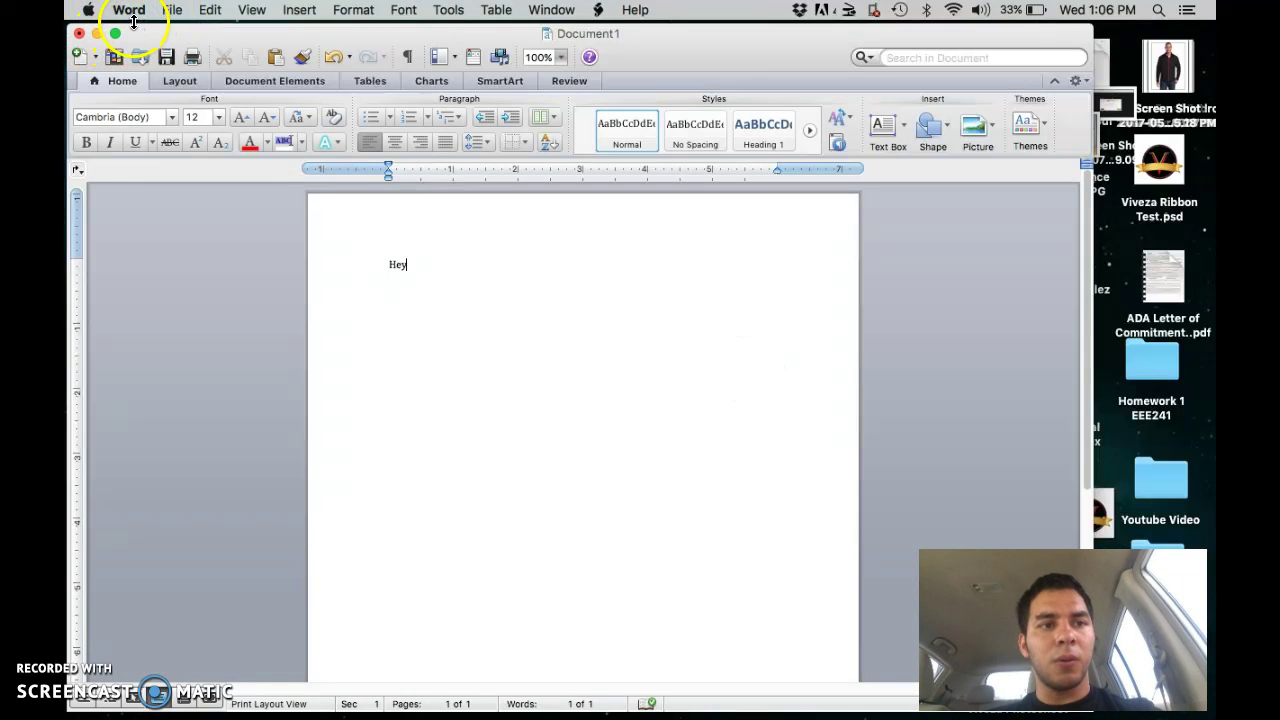
Close Document1 and choose Don't Save to discard the 'Hey' text.
left_click(79, 33)
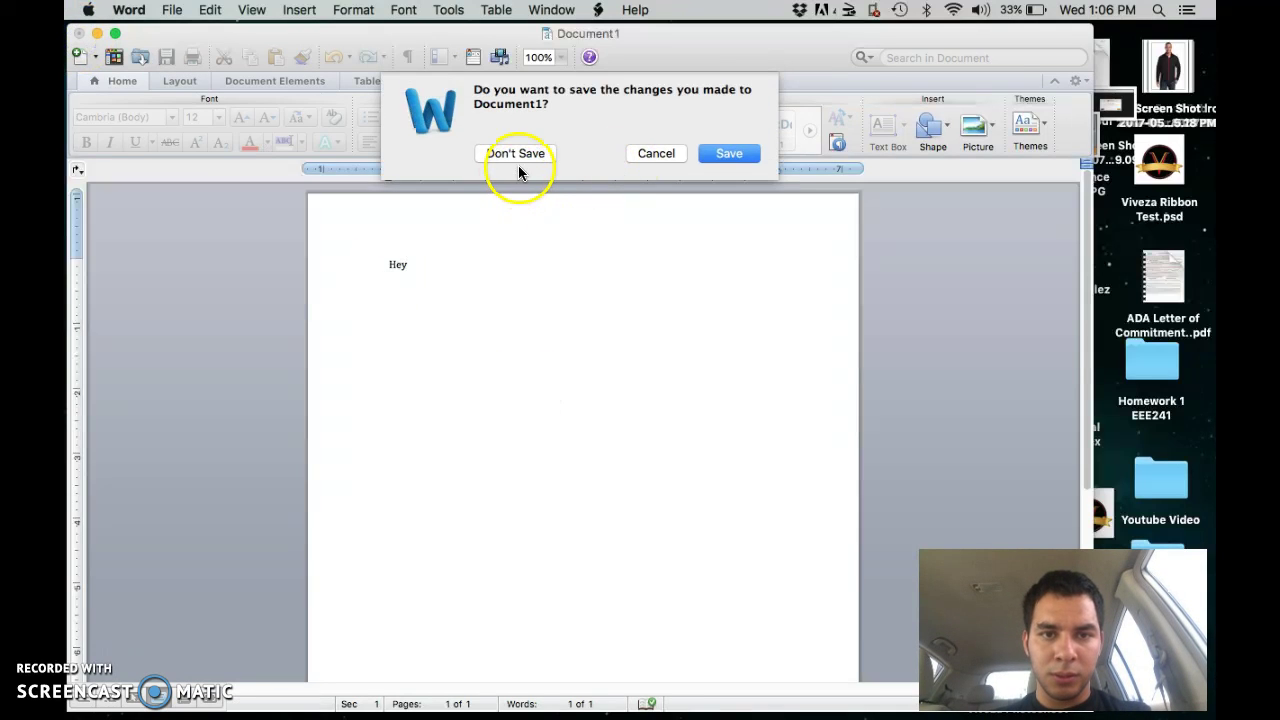
left_click(512, 155)
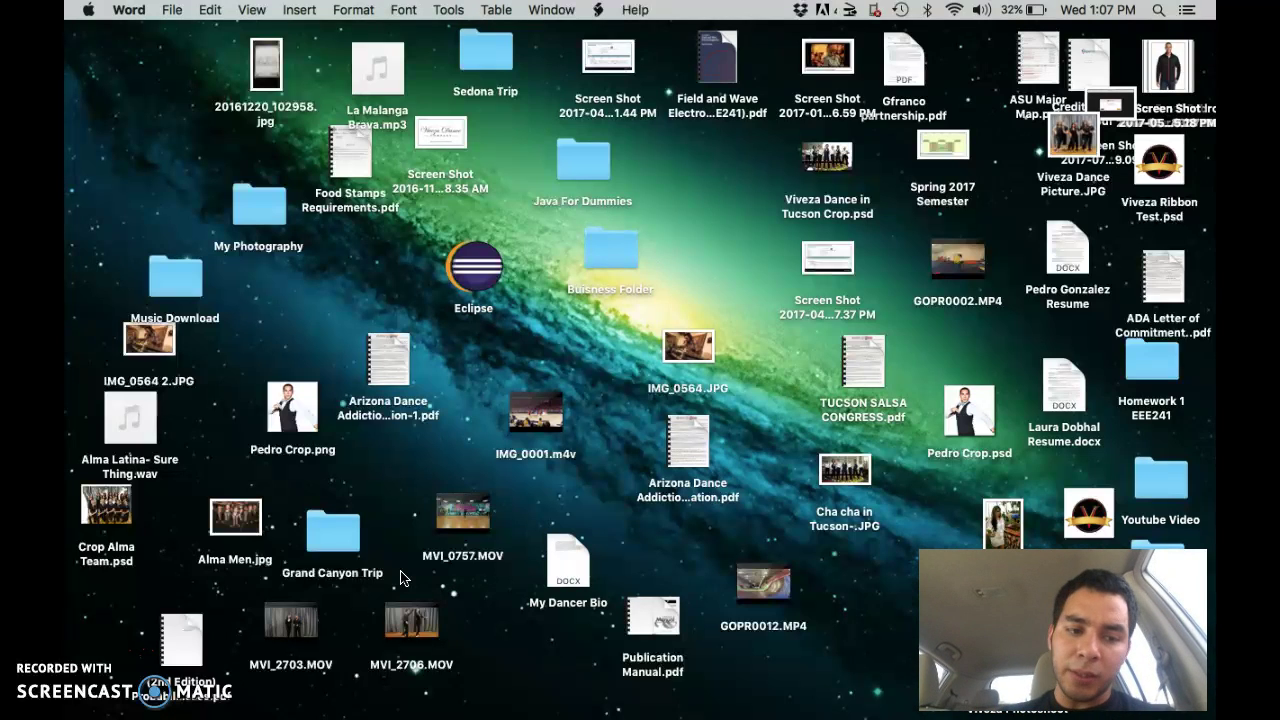
mouse_move(271, 700)
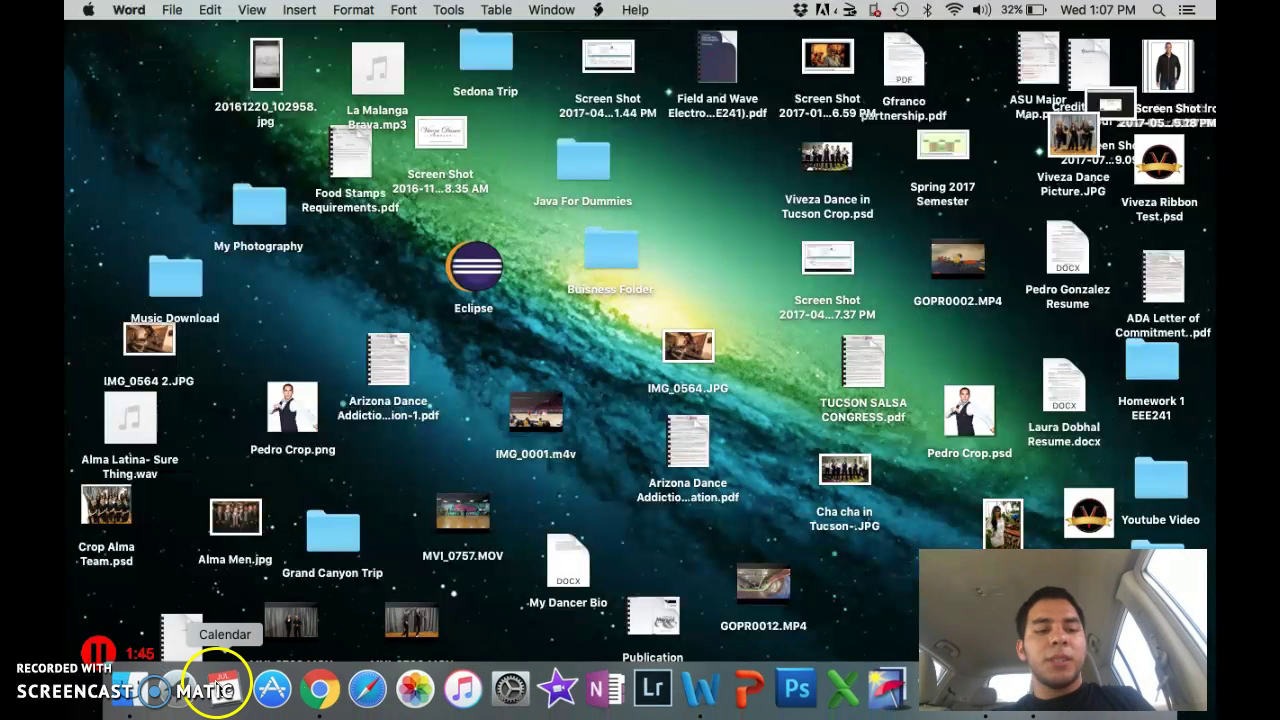
left_click(128, 710)
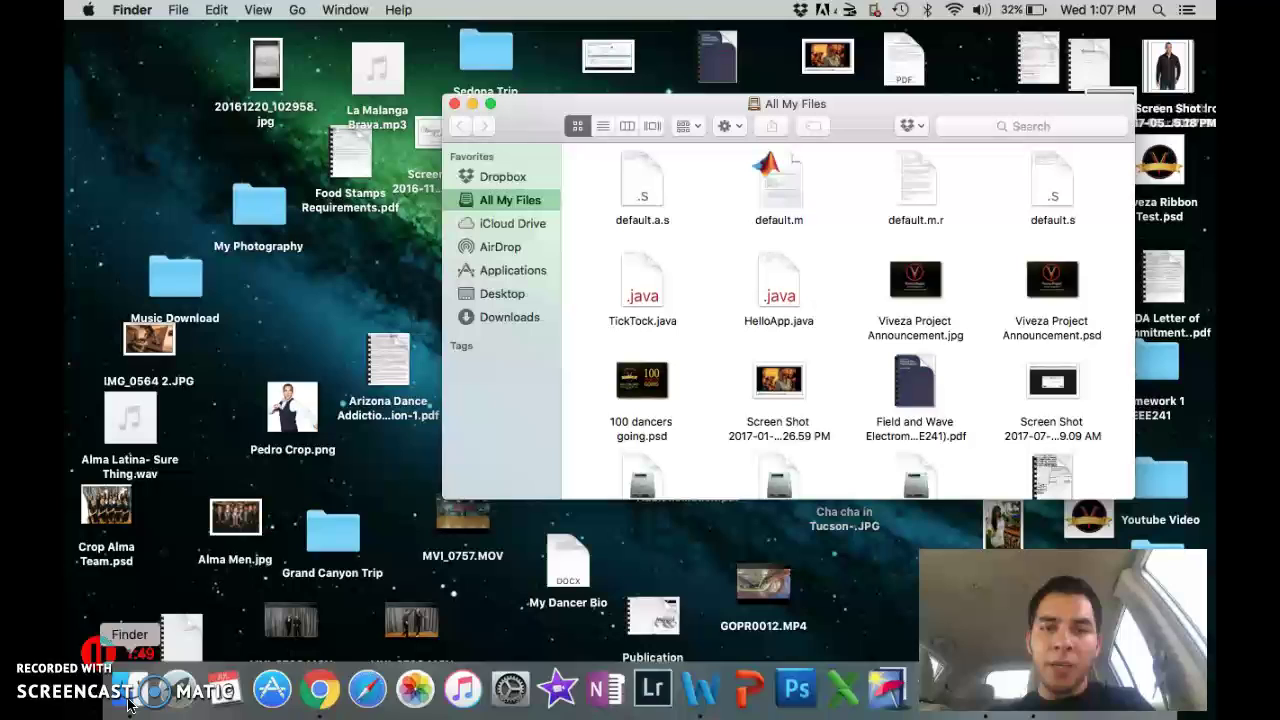
left_click(90, 10)
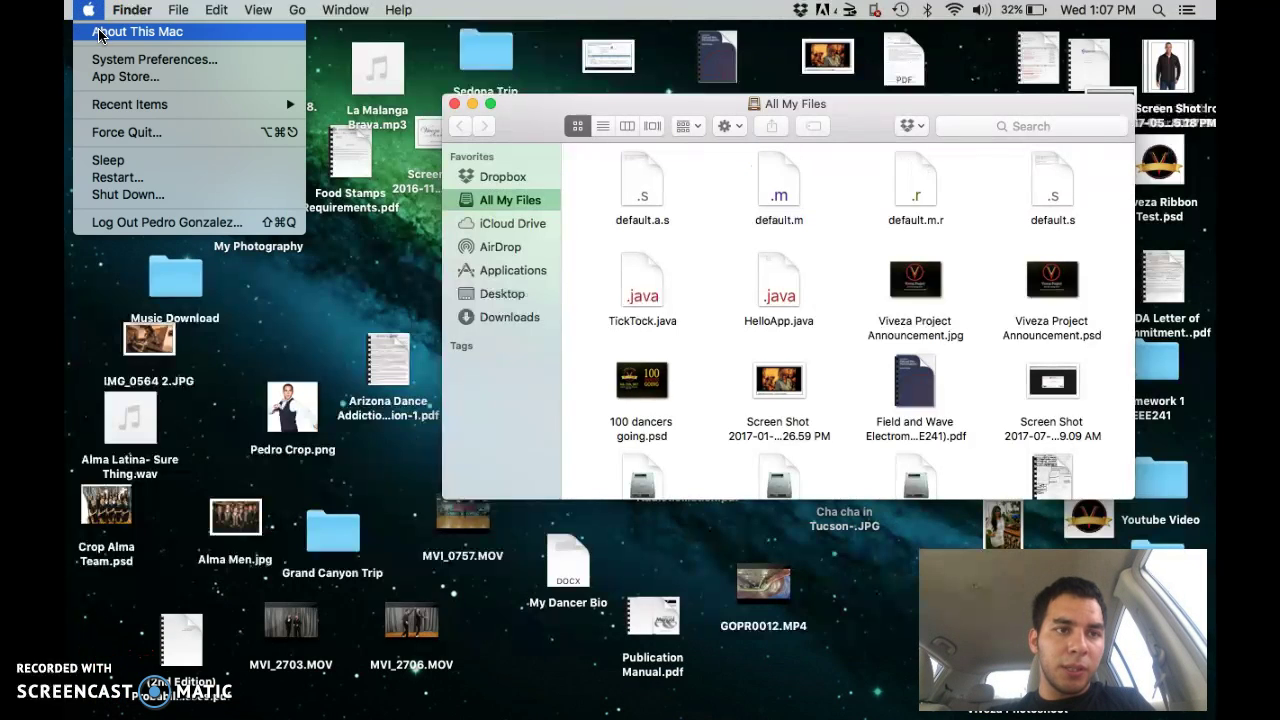
left_click(98, 33)
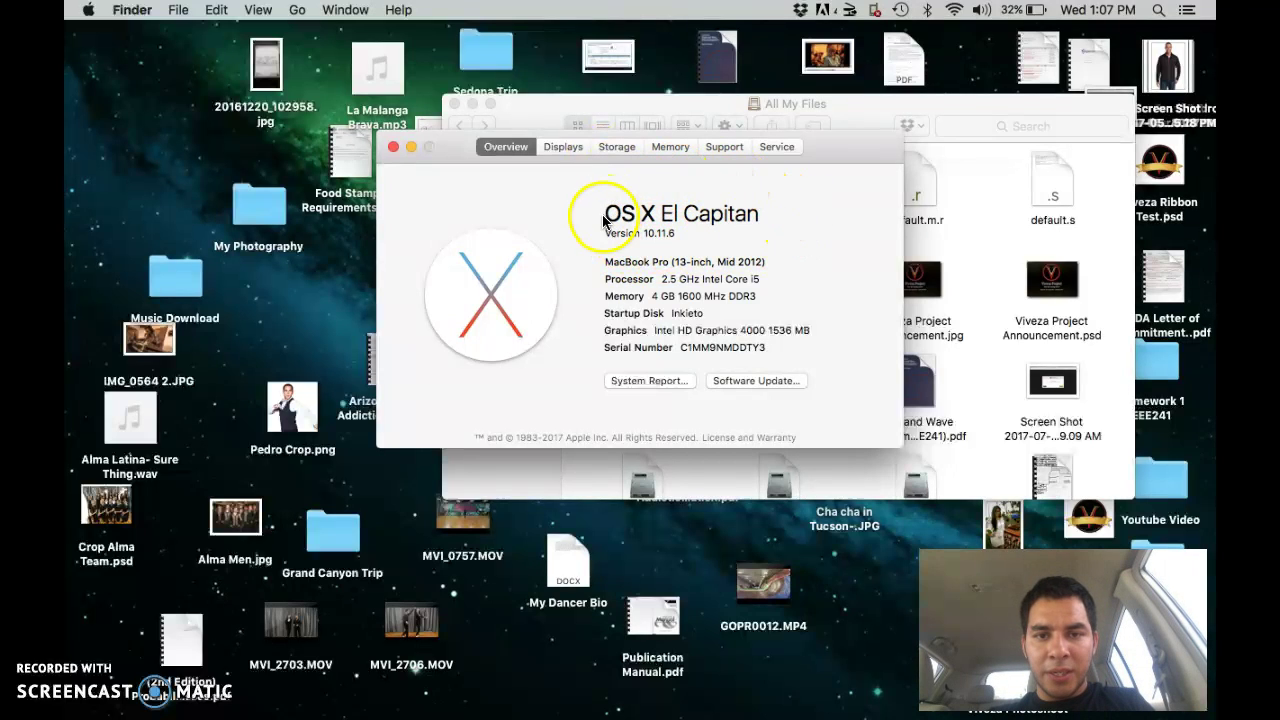
left_click(393, 147)
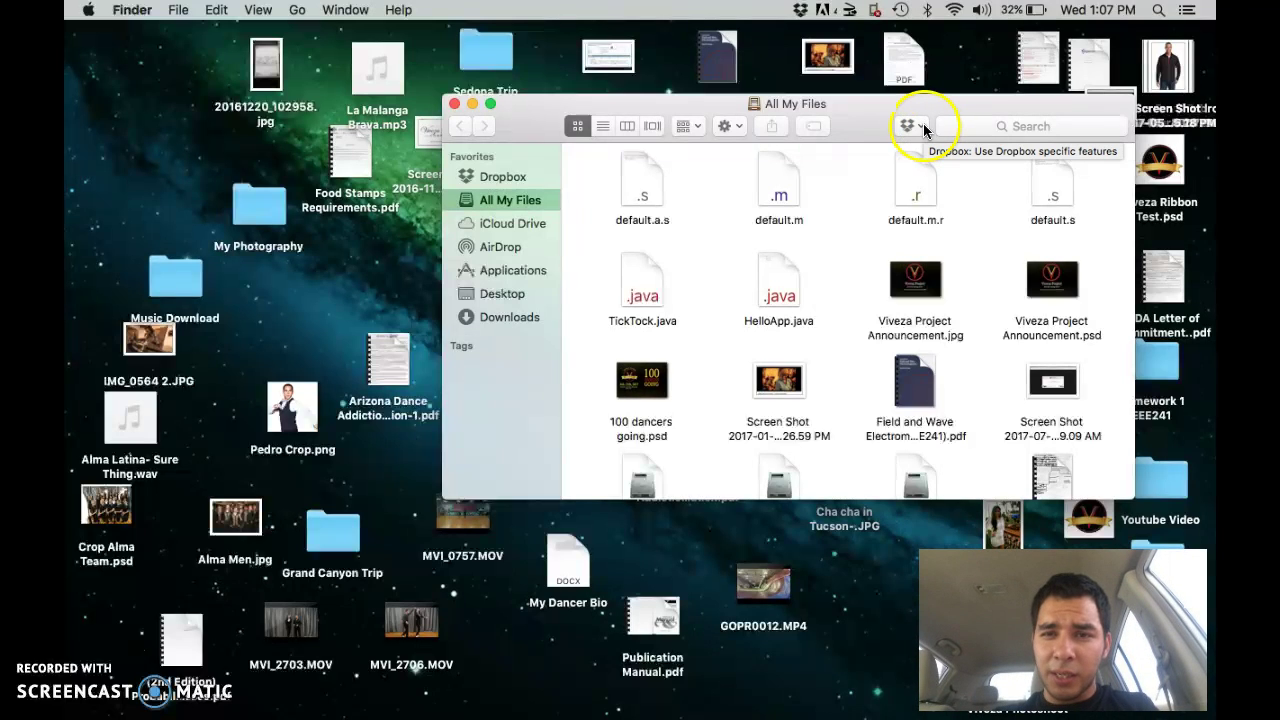
left_click(860, 192)
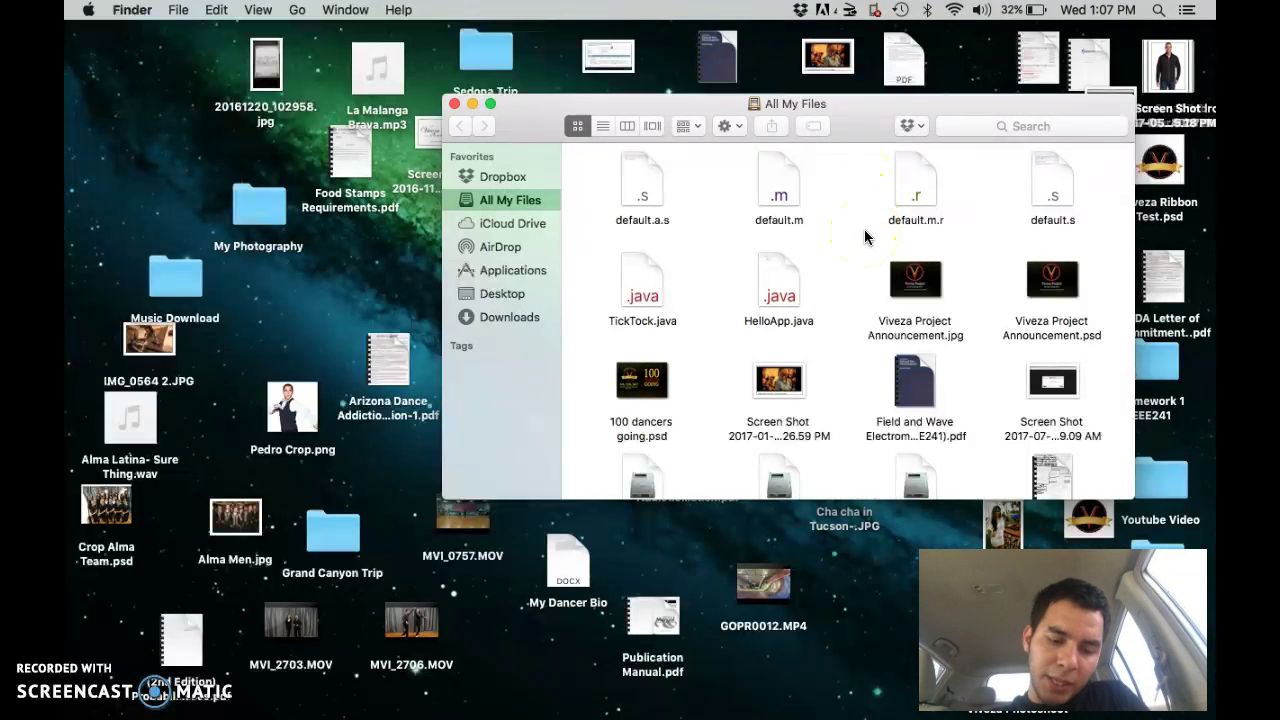
Jump to the ~/Library folder using Go to the folder (Shift+Cmd+G).
key("super+shift+g")
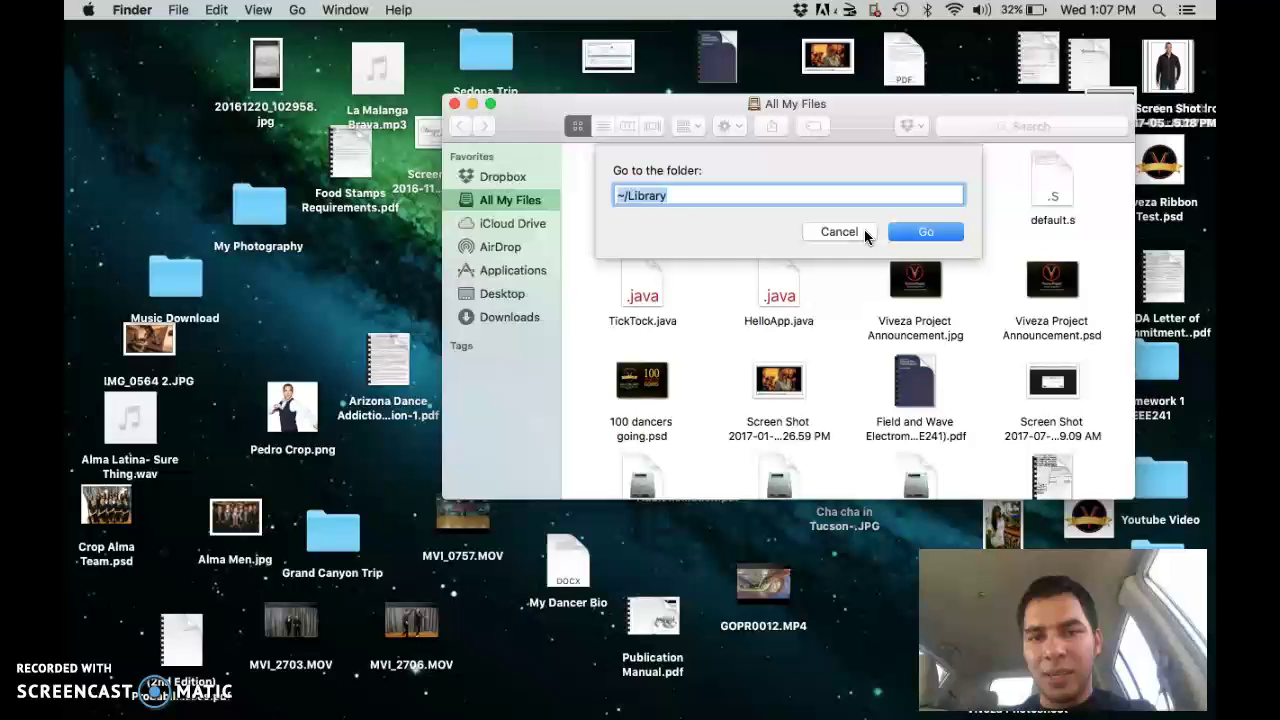
key("BackSpace")
type("~/Li")
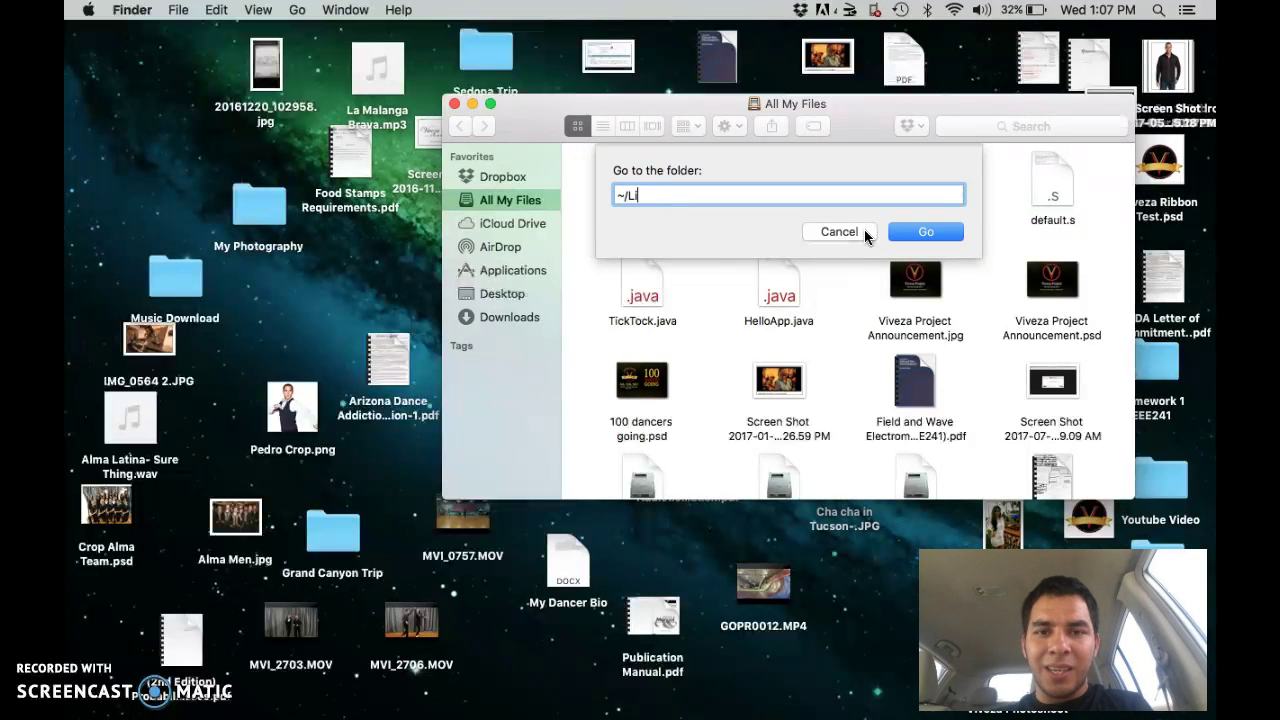
type("brary")
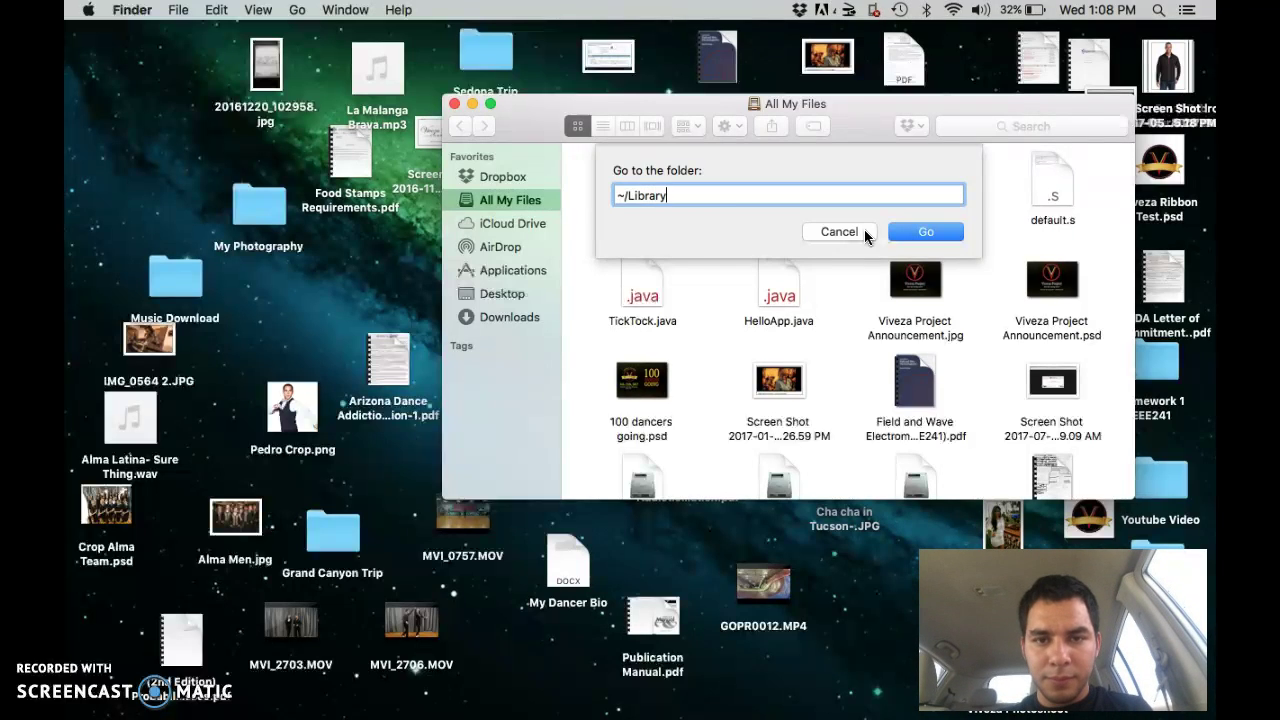
left_click(940, 231)
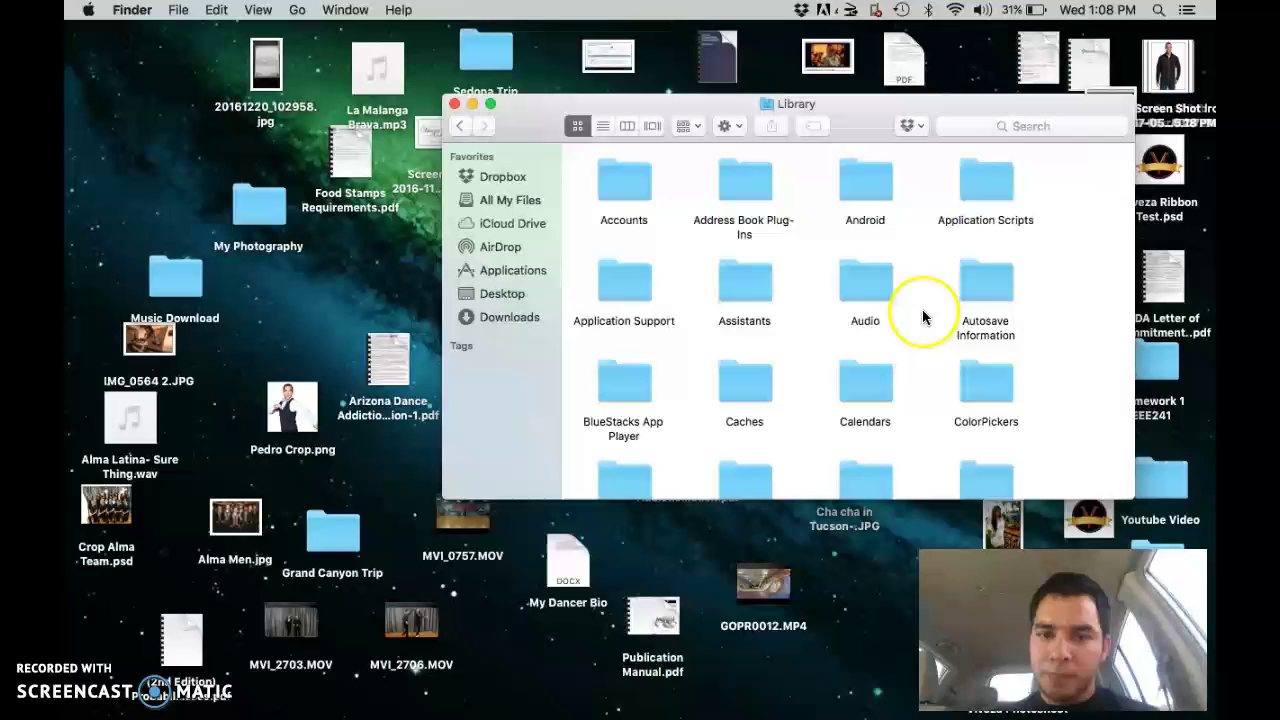
Find and open the Application Support folder inside Library.
scroll(930, 333, "down", 1)
scroll(930, 333, "down", 5)
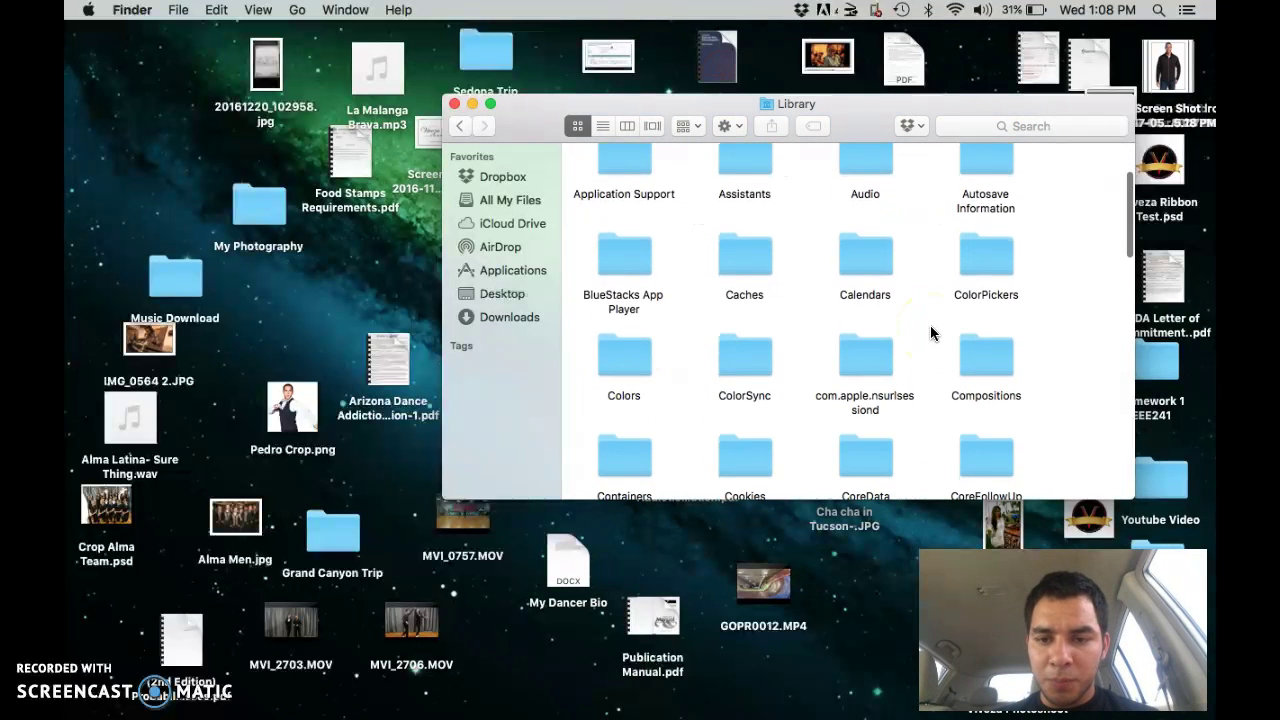
scroll(930, 333, "down", 10)
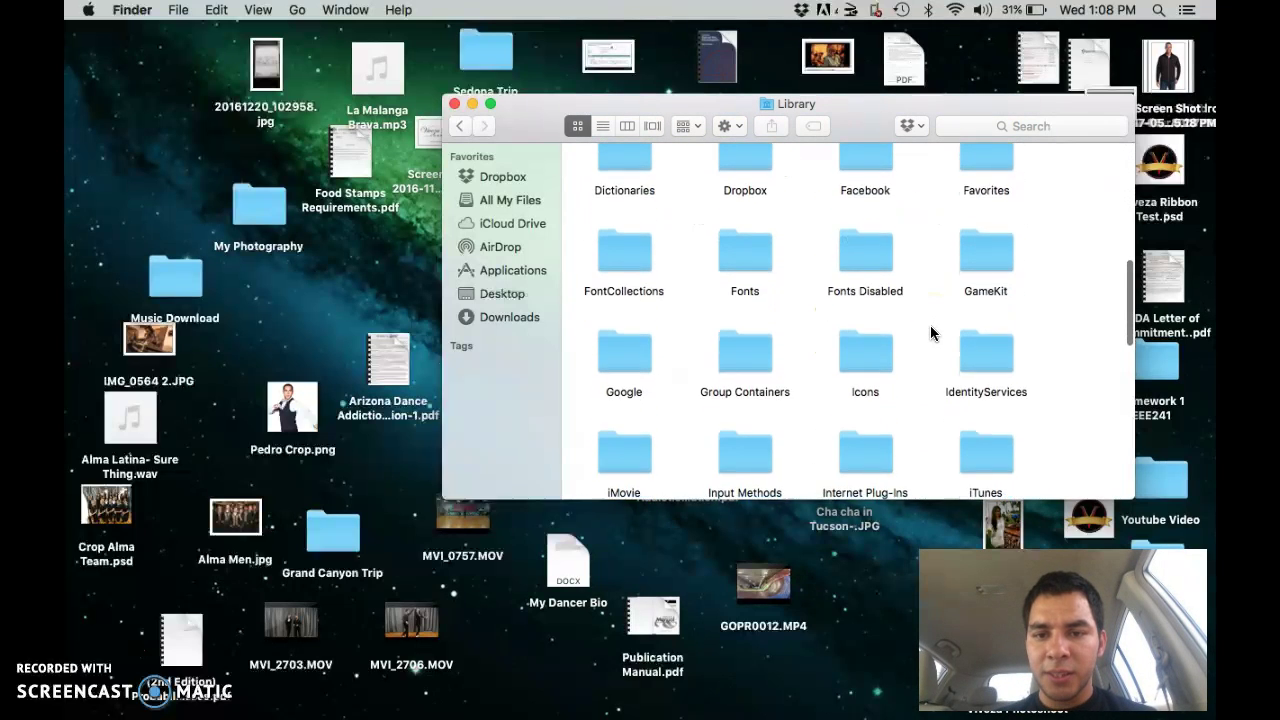
scroll(930, 333, "down", 3)
scroll(930, 333, "up", 15)
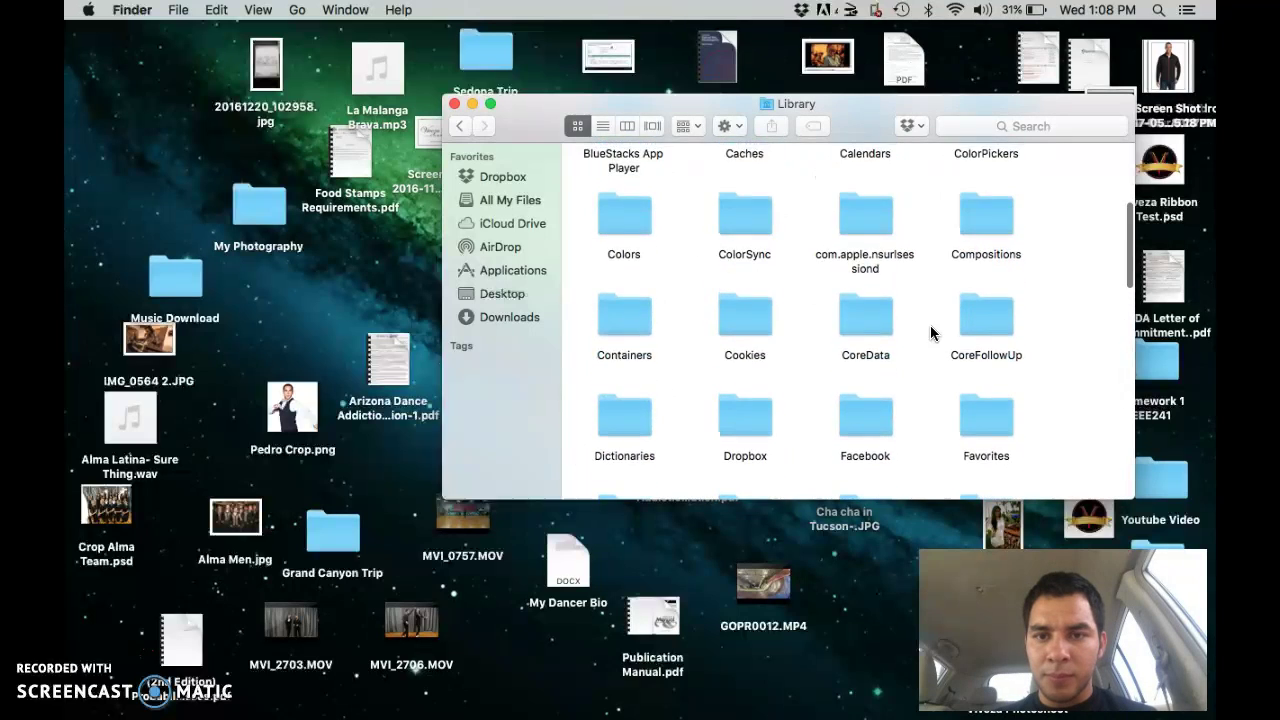
scroll(930, 333, "up", 5)
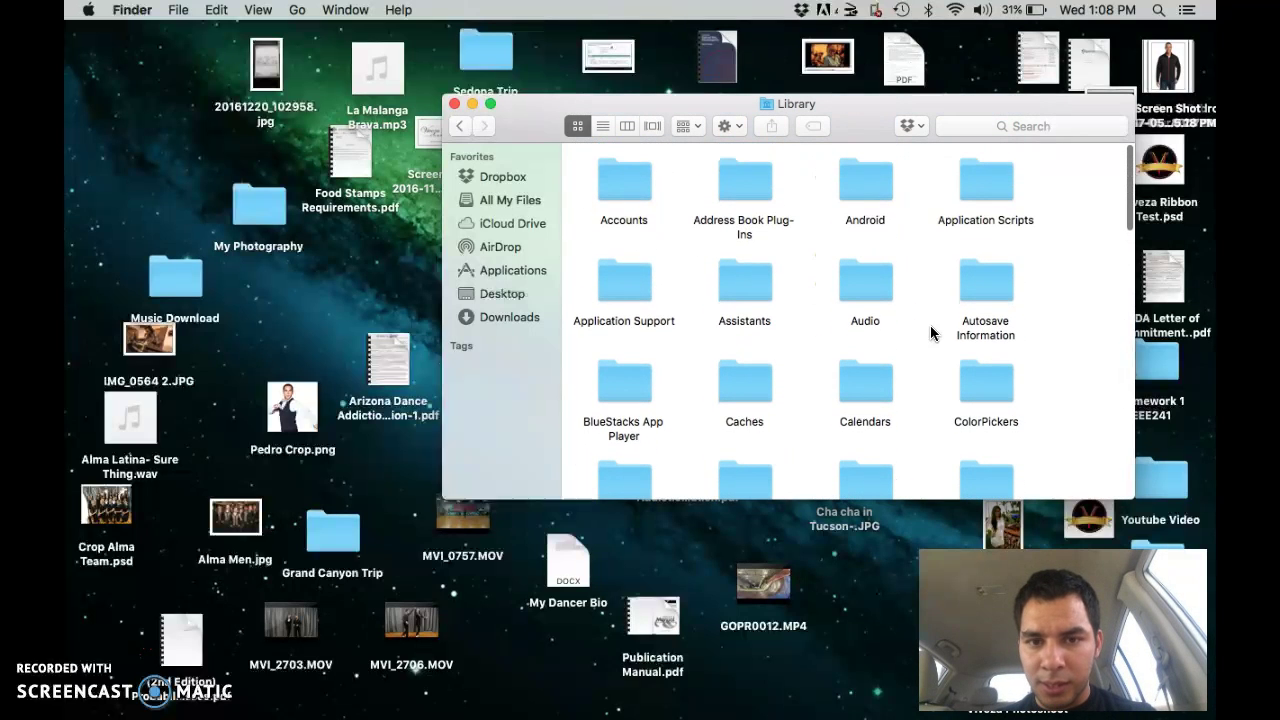
left_click(630, 296)
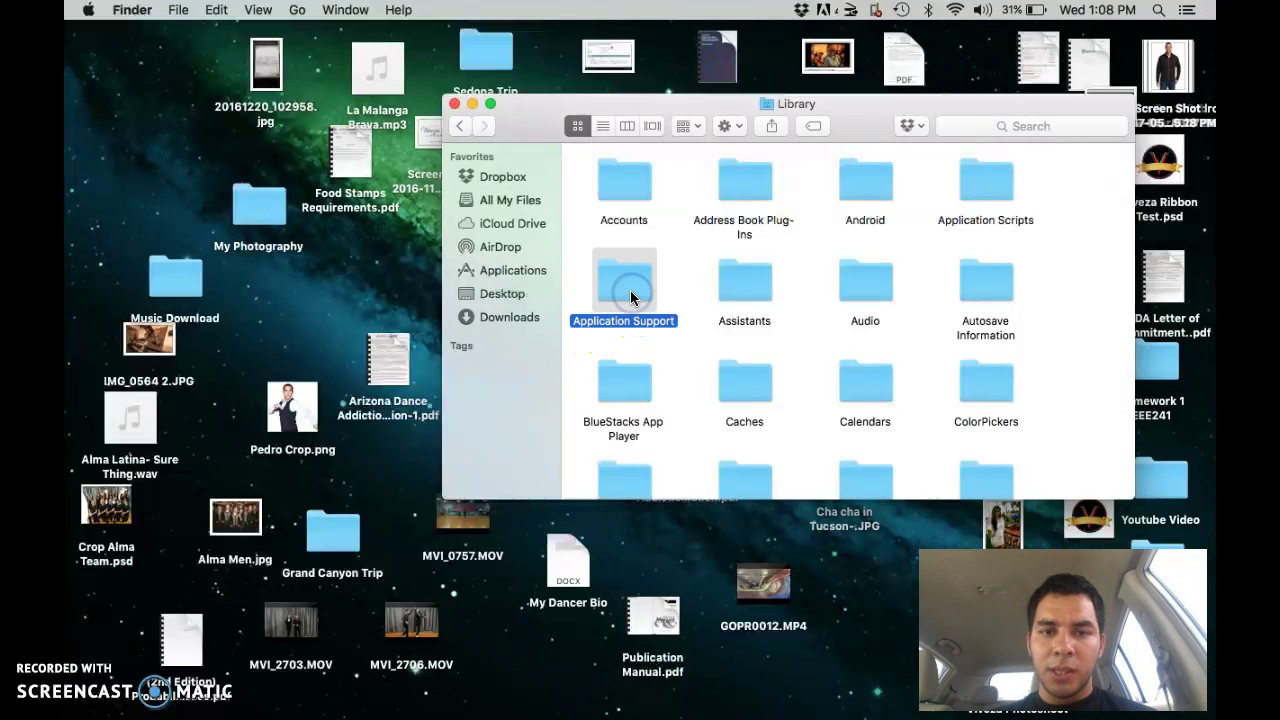
double_click(630, 296)
Open the Microsoft folder to see Office and Silverlight, then go back to Application Support.
scroll(925, 350, "up", 1)
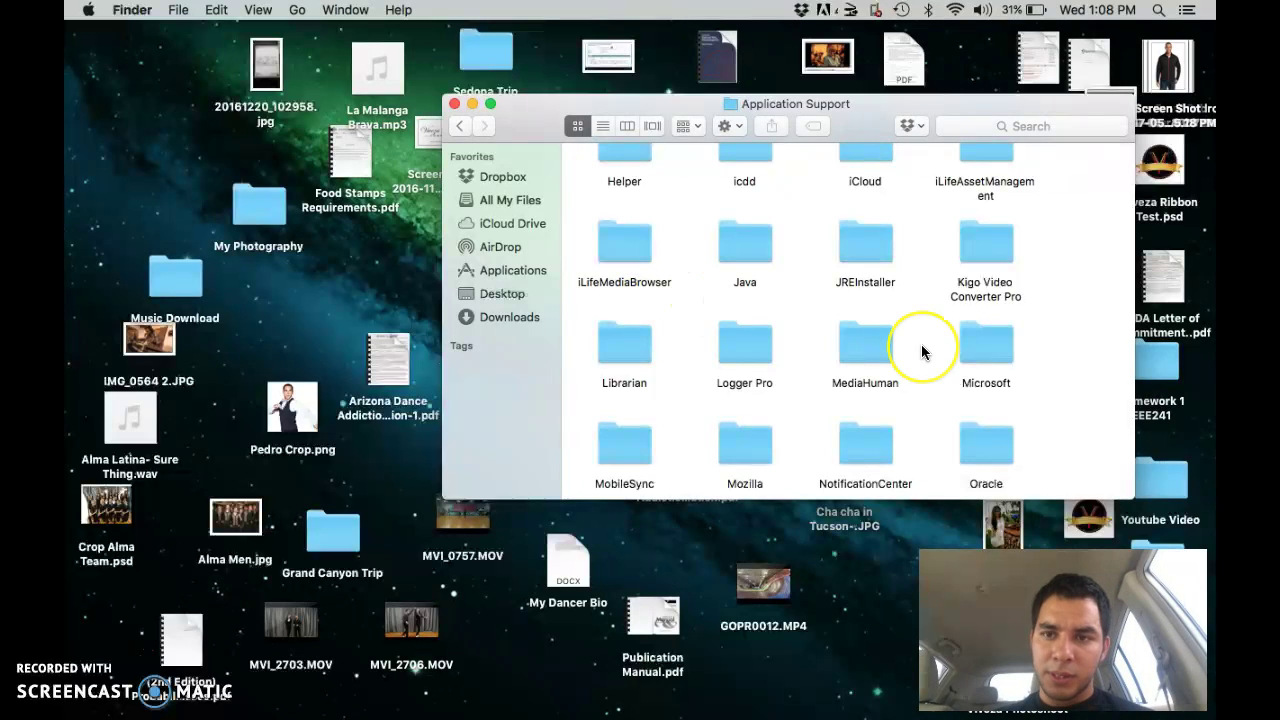
scroll(922, 350, "up", 1)
scroll(923, 351, "down", 3)
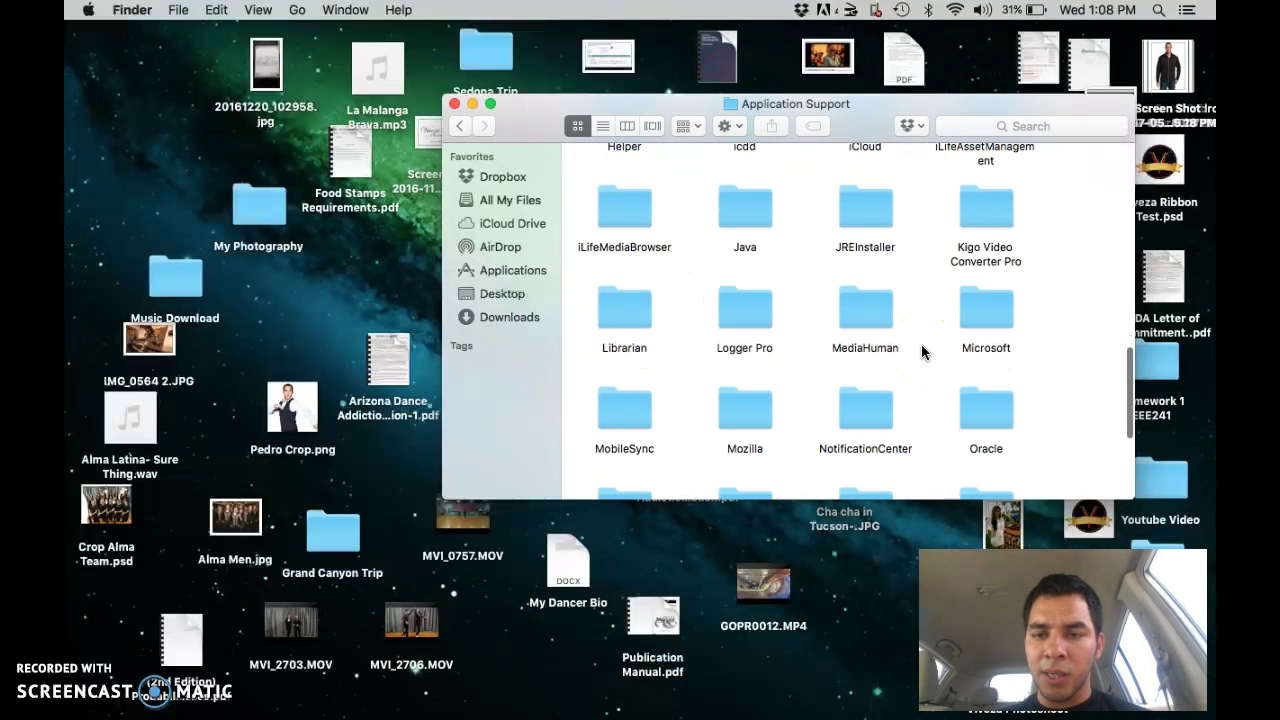
double_click(998, 326)
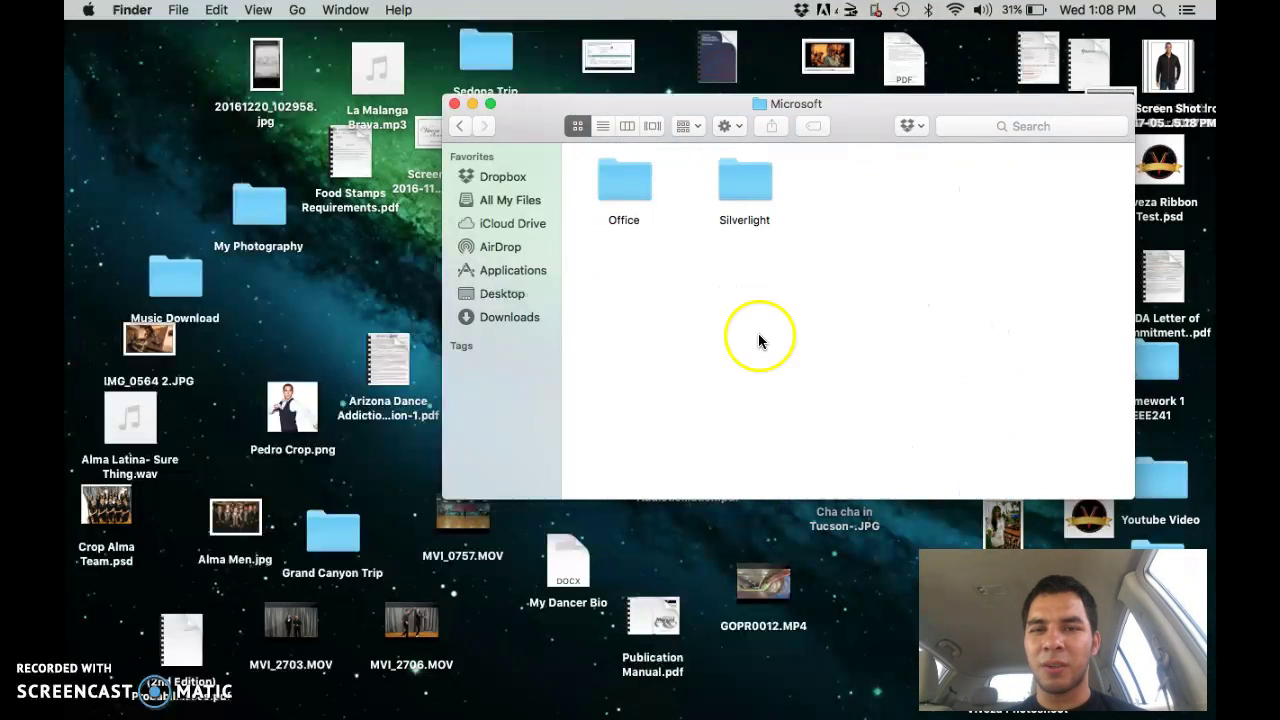
left_click(466, 125)
Open Microsoft > Office > Office 2011 AutoRecovery to reveal the two .docx saves and Car Payments.
double_click(988, 316)
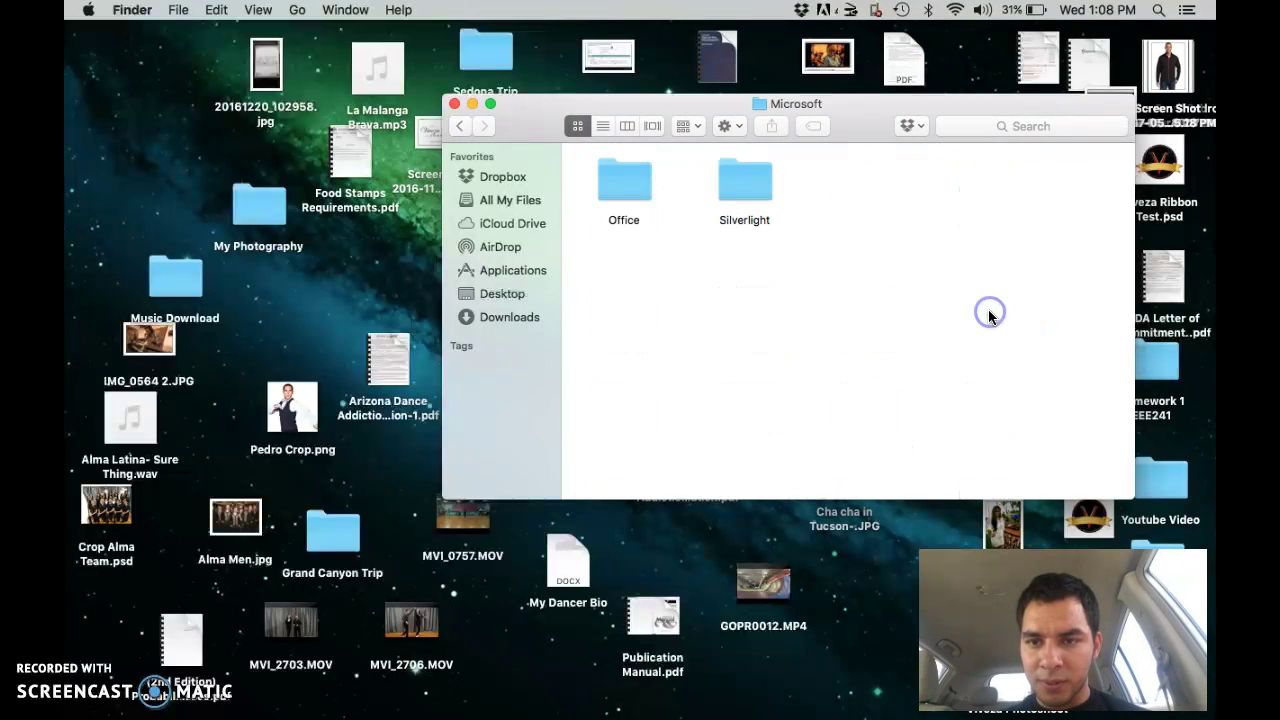
double_click(625, 183)
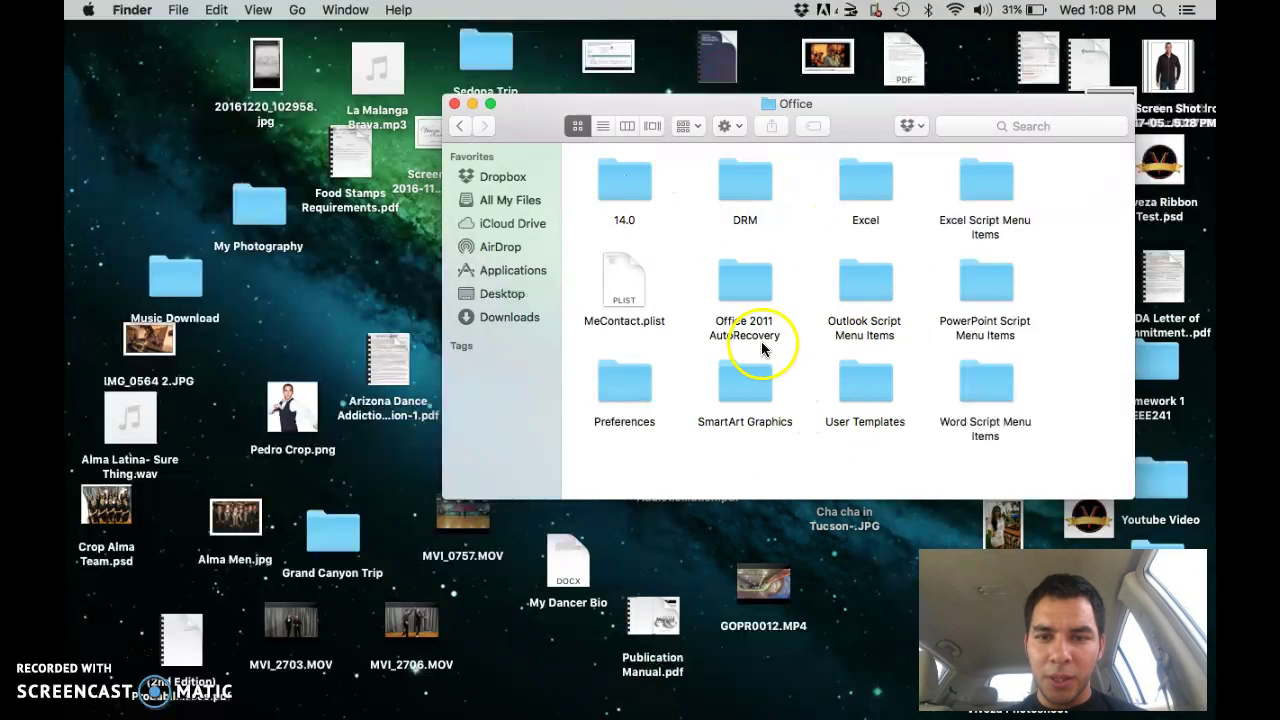
double_click(746, 290)
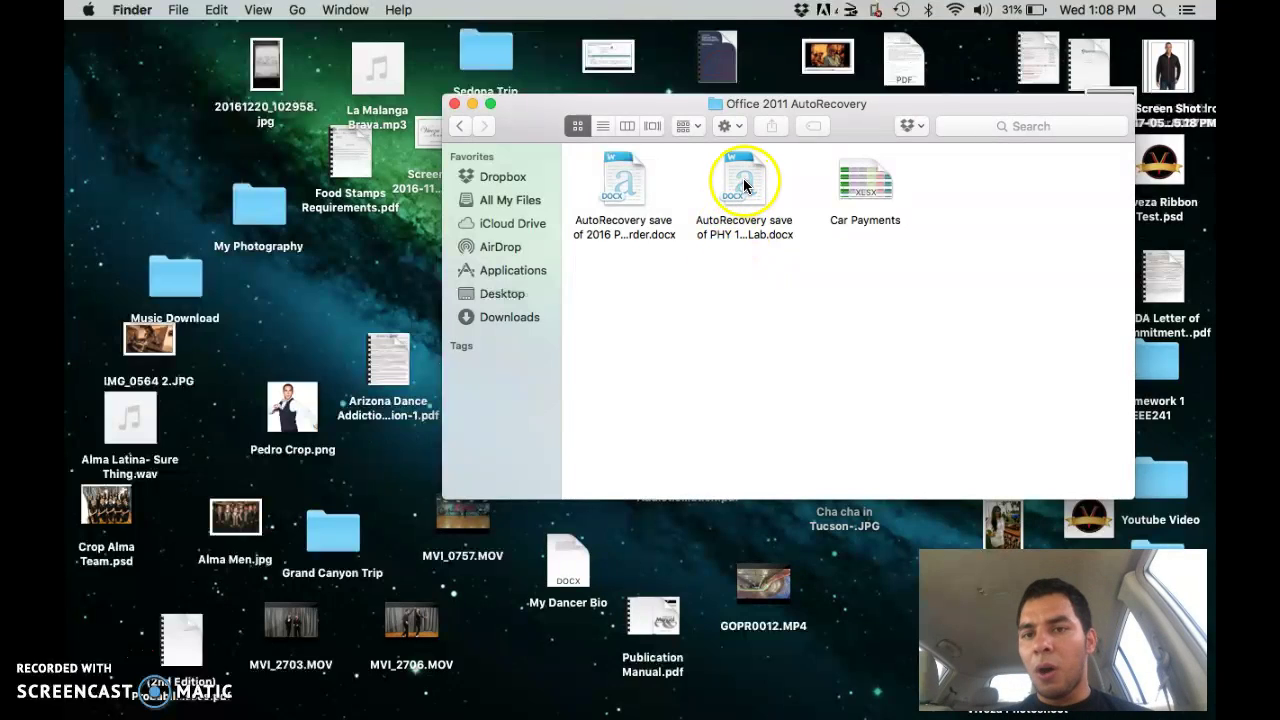
Drag the PHY lab and 2016 AutoRecovery documents and Car Payments onto the desktop.
left_click_drag(763, 188, 497, 634)
left_click_drag(625, 182, 592, 630)
left_click_drag(860, 180, 660, 522)
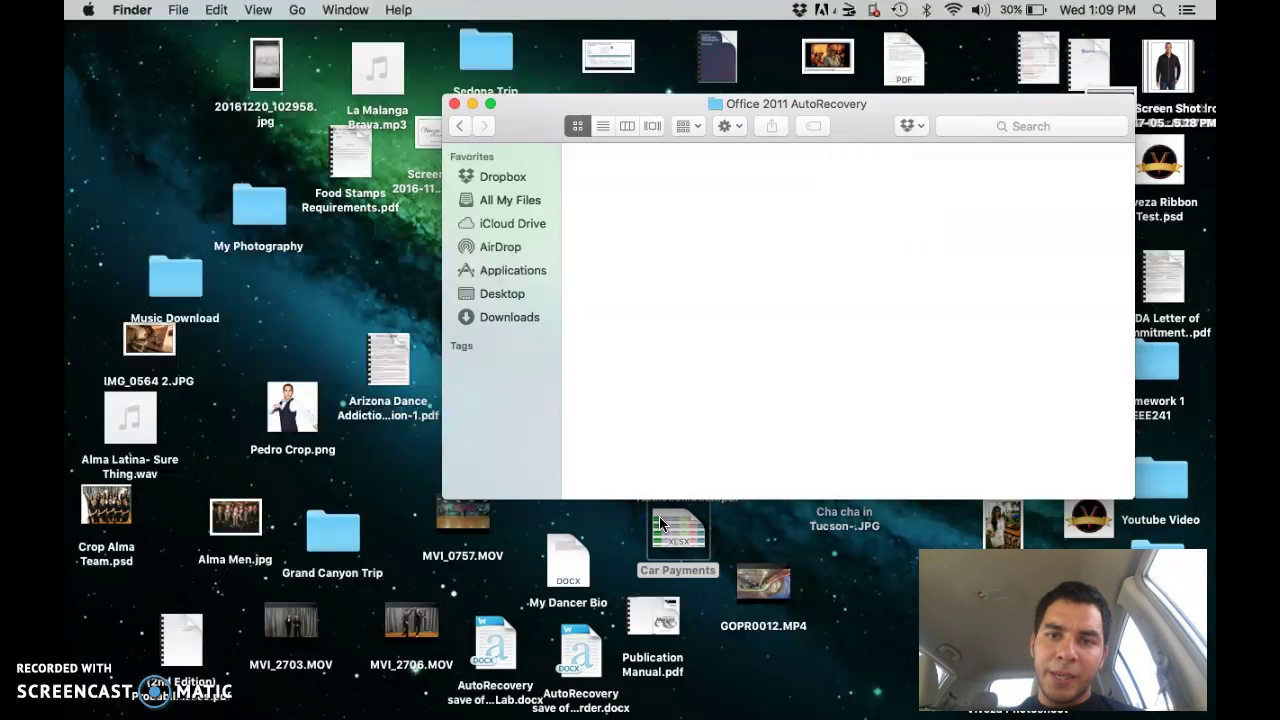